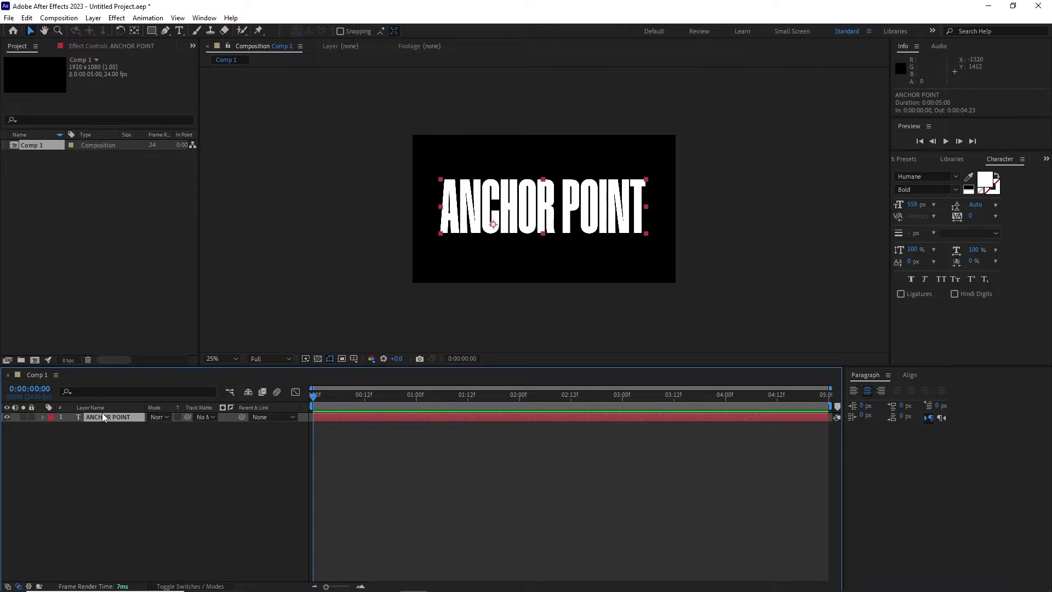
With the Pan Behind tool, centre the ANCHOR POINT text's anchor on the layer, then in the comp
{"action": "left_click", "coordinate": [135, 31]}
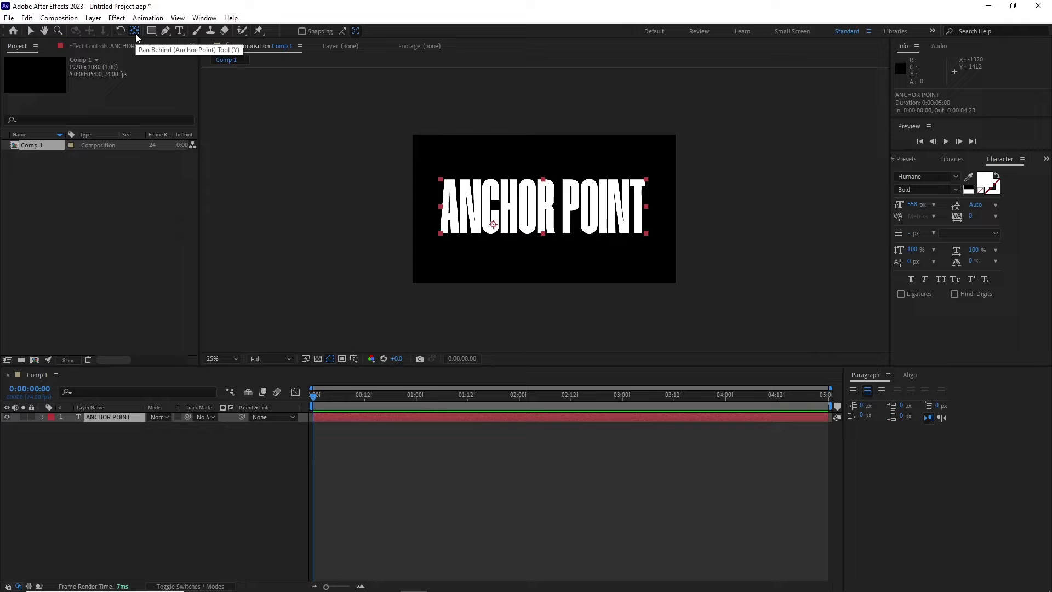
{"action": "left_click_drag", "start_coordinate": [489, 221], "coordinate": [510, 198]}
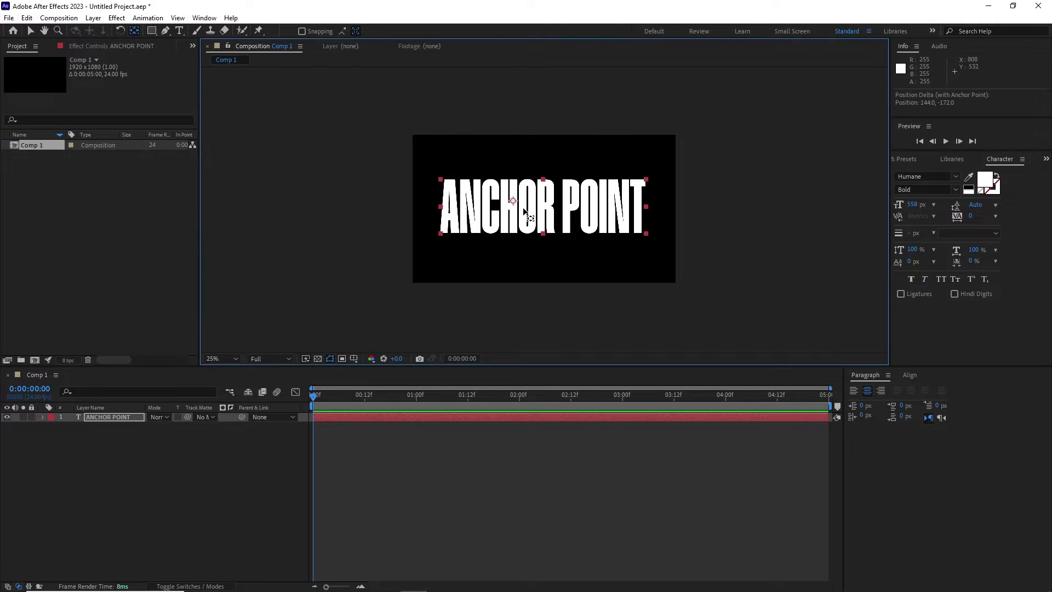
{"action": "double_click", "coordinate": [135, 32], "text": "ctrl"}
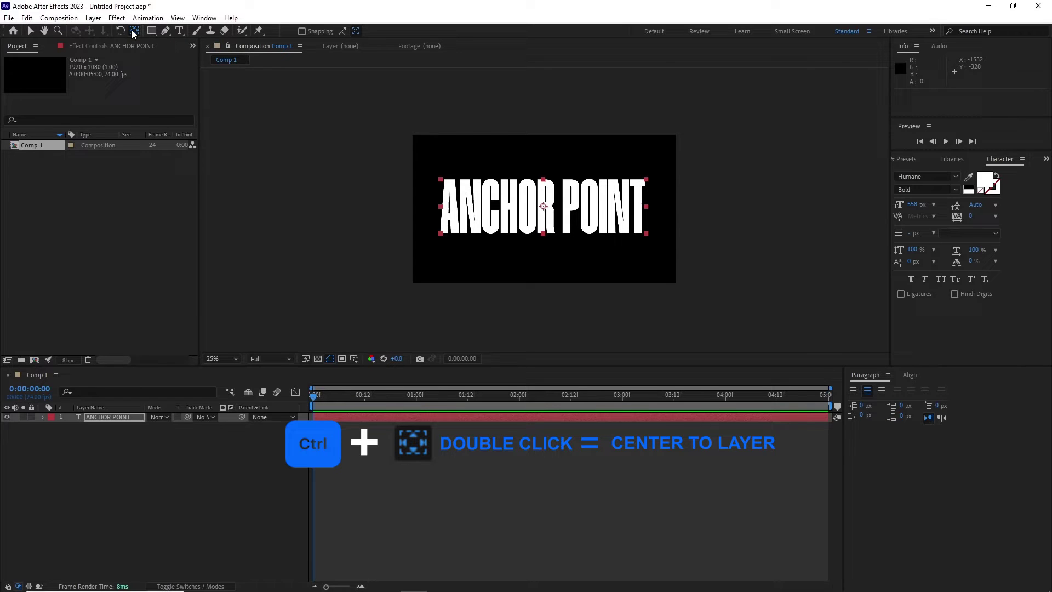
{"action": "double_click", "coordinate": [135, 32], "text": "alt"}
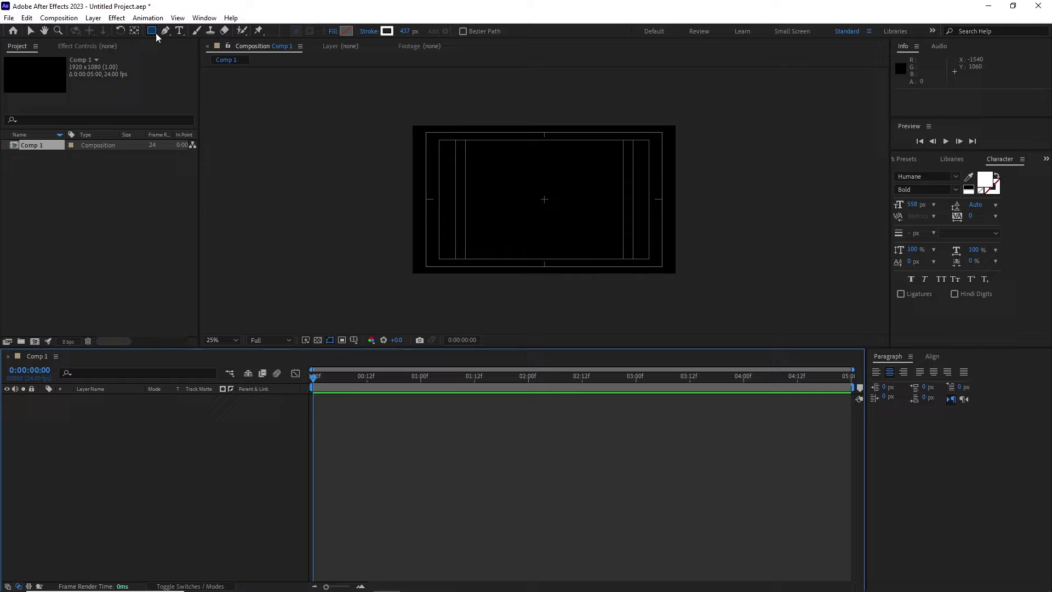
Draw a rectangle shape layer, then enable Center Anchor Point in New Shape Layers in General preferences
{"action": "left_click_drag", "start_coordinate": [470, 163], "coordinate": [555, 237]}
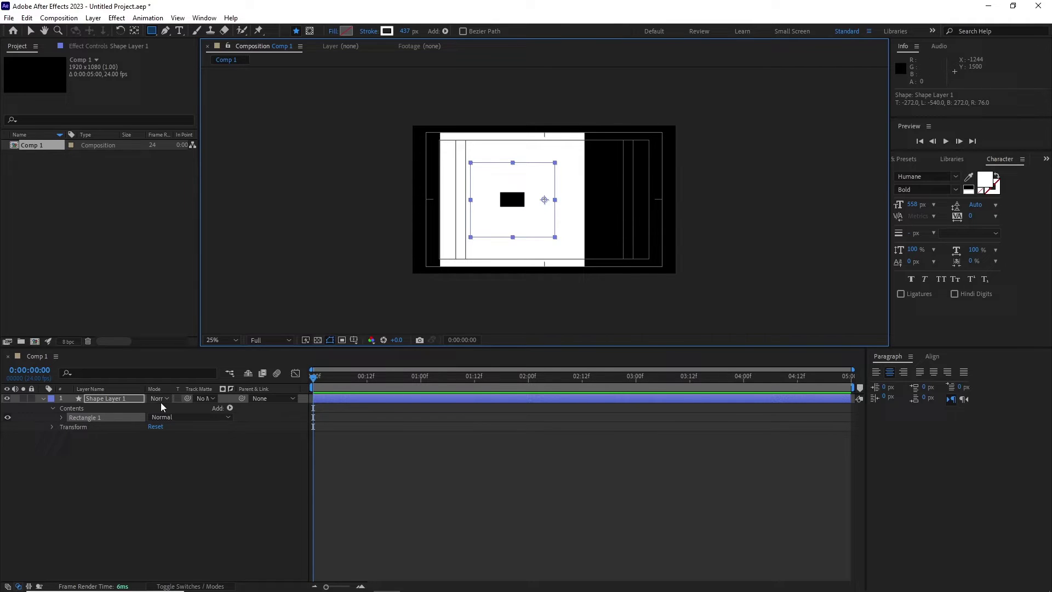
{"action": "left_click", "coordinate": [119, 397]}
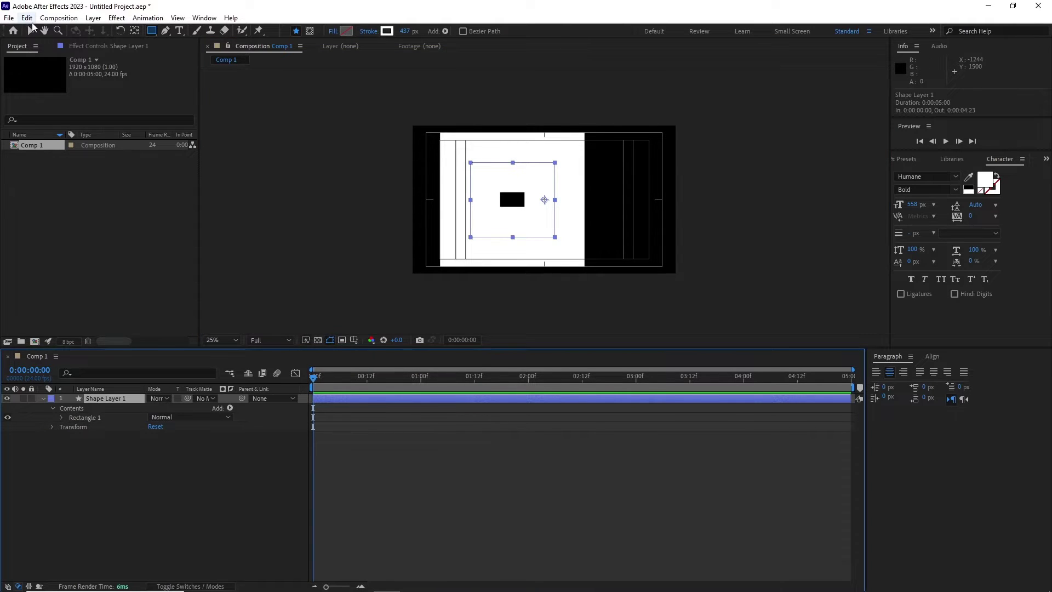
{"action": "left_click", "coordinate": [27, 18]}
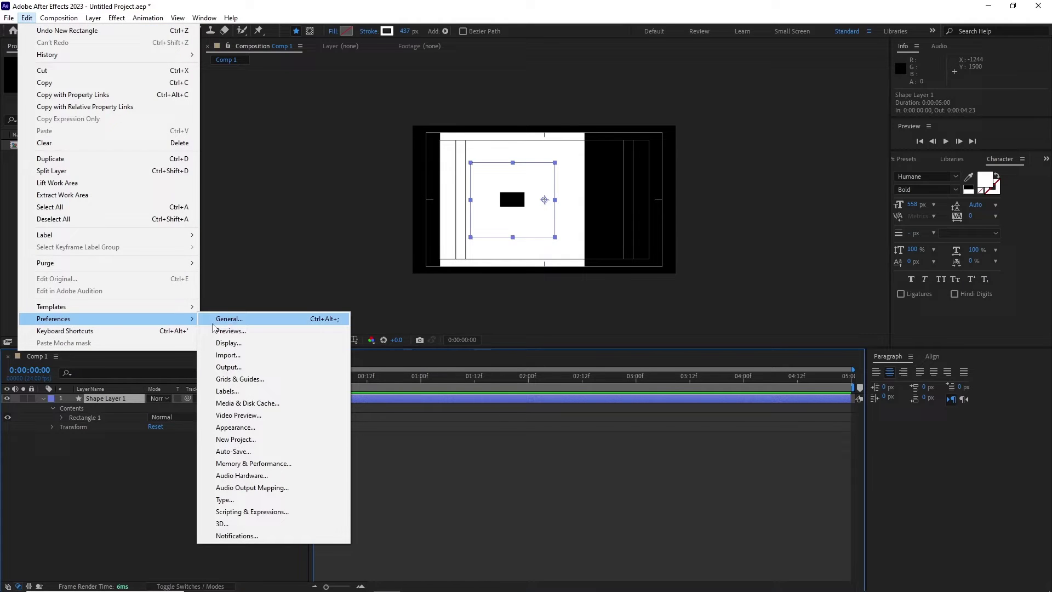
{"action": "left_click", "coordinate": [219, 318]}
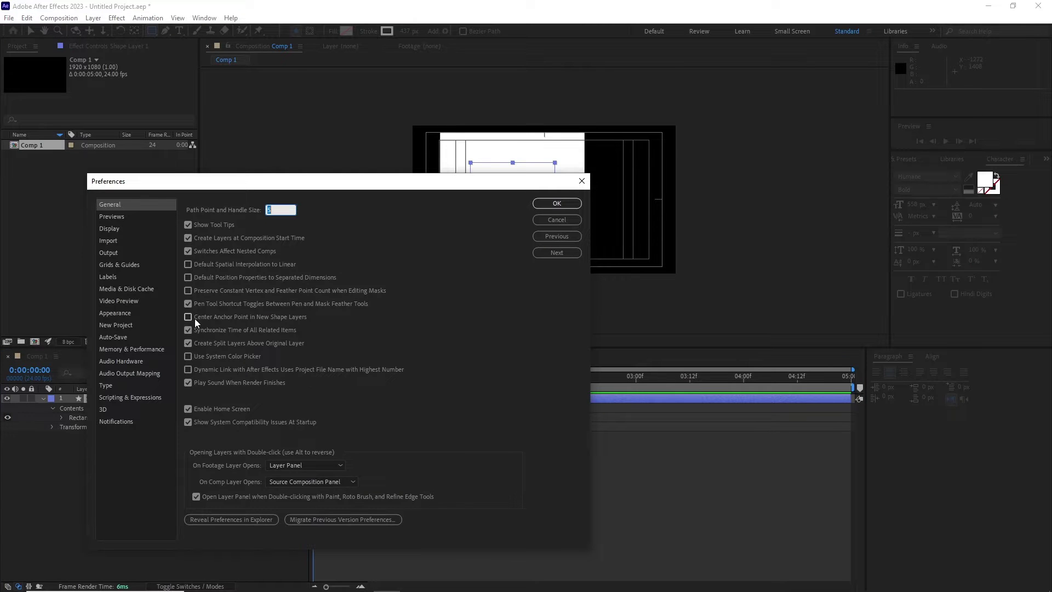
{"action": "left_click", "coordinate": [195, 318]}
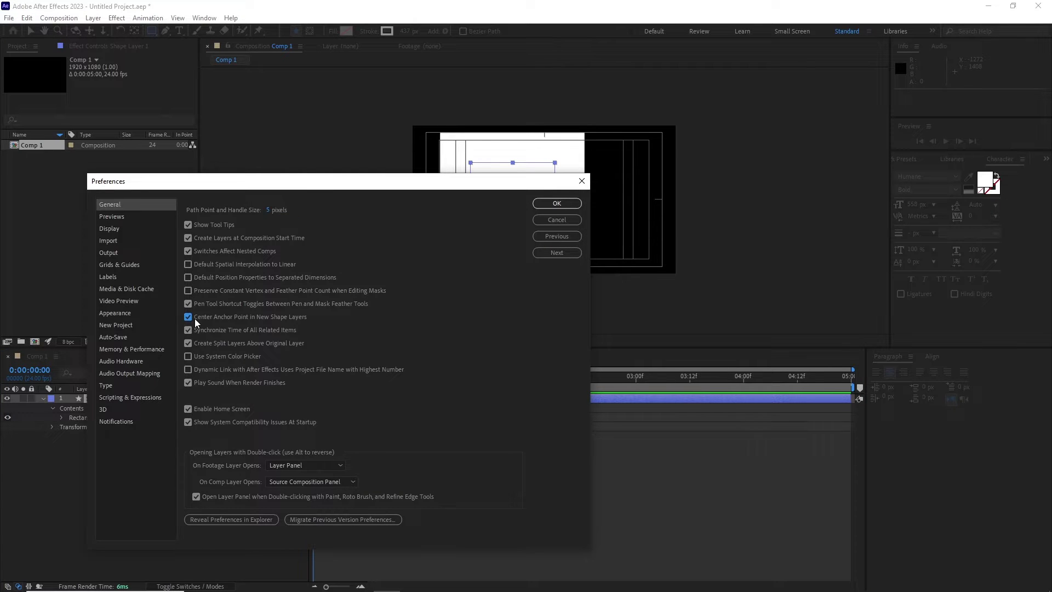
{"action": "left_click", "coordinate": [556, 203]}
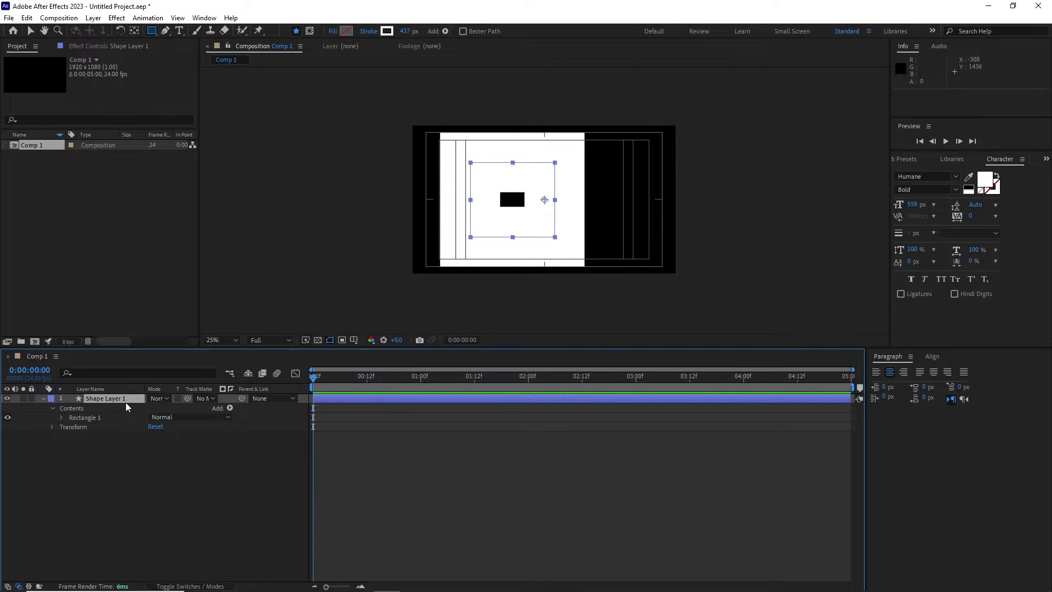
Delete the old shape layer, redraw a rectangle, and add two more rectangles to that layer
{"action": "key", "text": "Delete"}
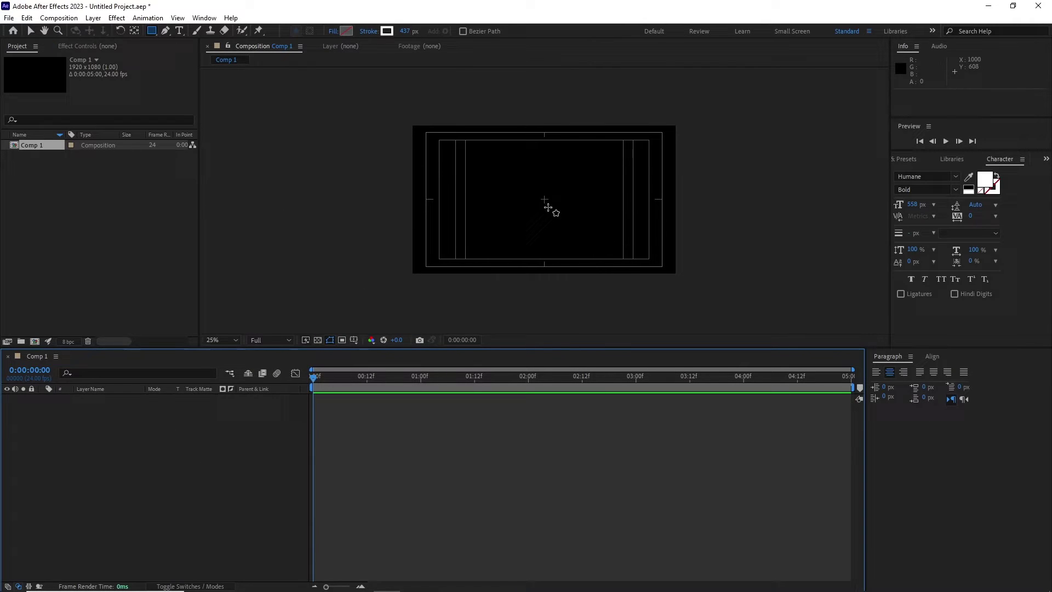
{"action": "mouse_move", "coordinate": [548, 207]}
{"action": "left_mouse_down"}
{"action": "mouse_move", "coordinate": [543, 201]}
{"action": "mouse_move", "coordinate": [581, 251]}
{"action": "left_mouse_up"}
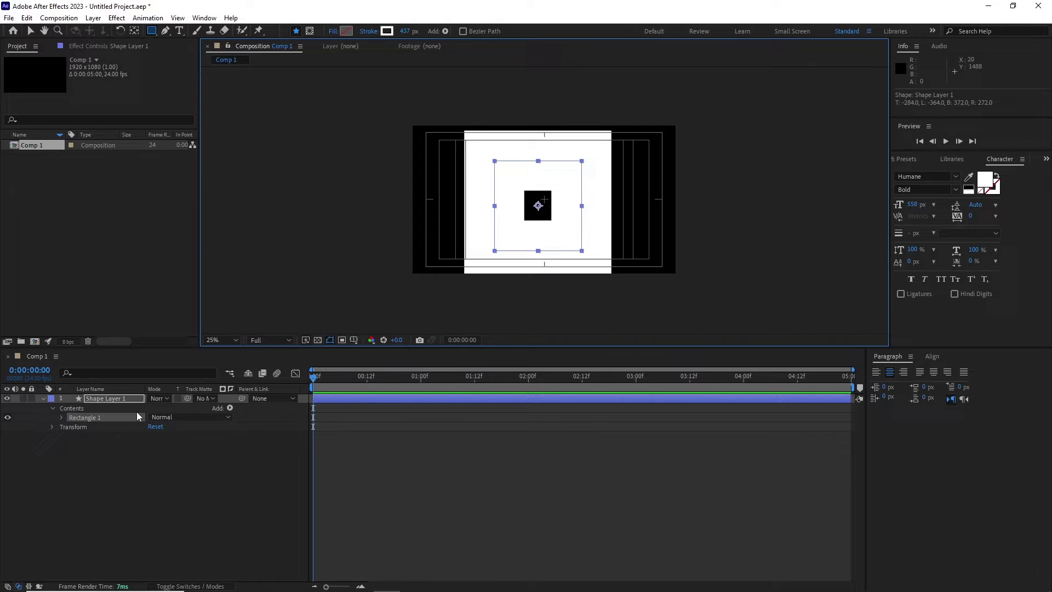
{"action": "left_click", "coordinate": [123, 400]}
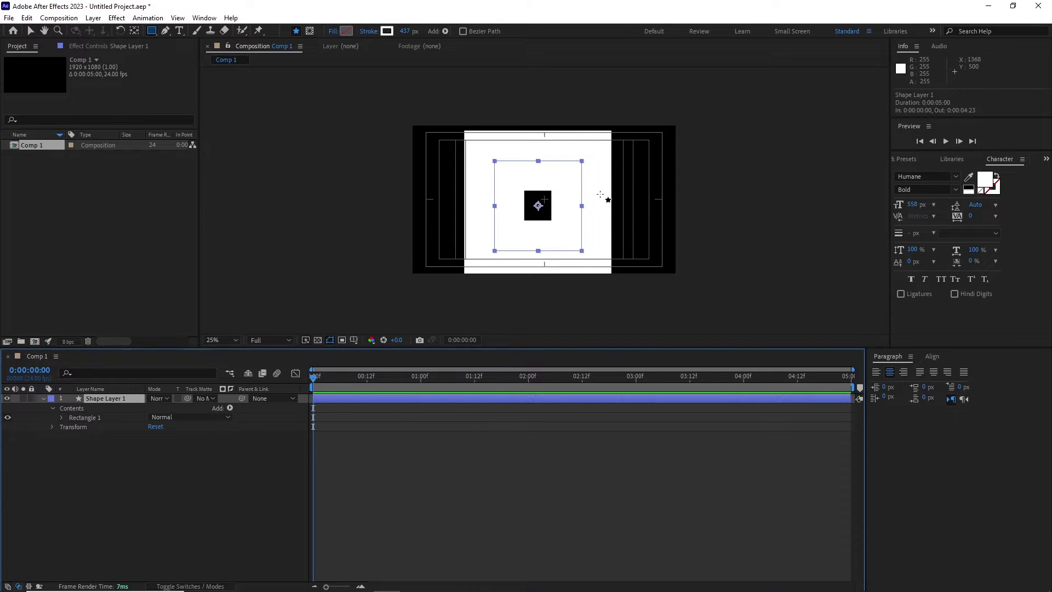
{"action": "left_click_drag", "start_coordinate": [600, 194], "coordinate": [645, 249]}
{"action": "left_click_drag", "start_coordinate": [614, 170], "coordinate": [649, 229]}
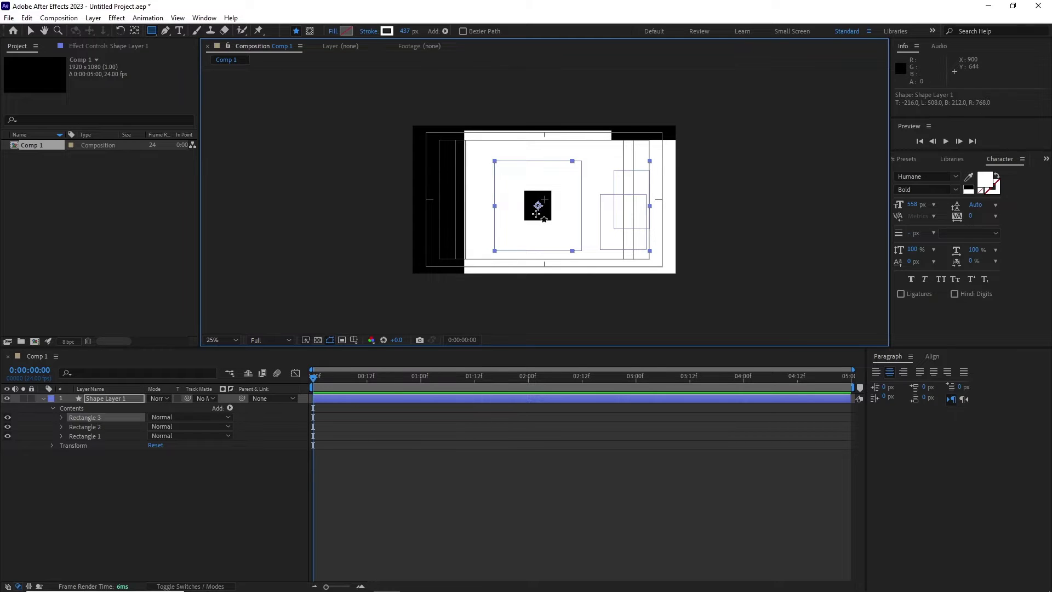
Select the NEW-FINAL-VERSION.png layer at frame 3 and toggle the transparency grid on and off
{"action": "left_click", "coordinate": [159, 431]}
{"action": "left_click", "coordinate": [136, 399]}
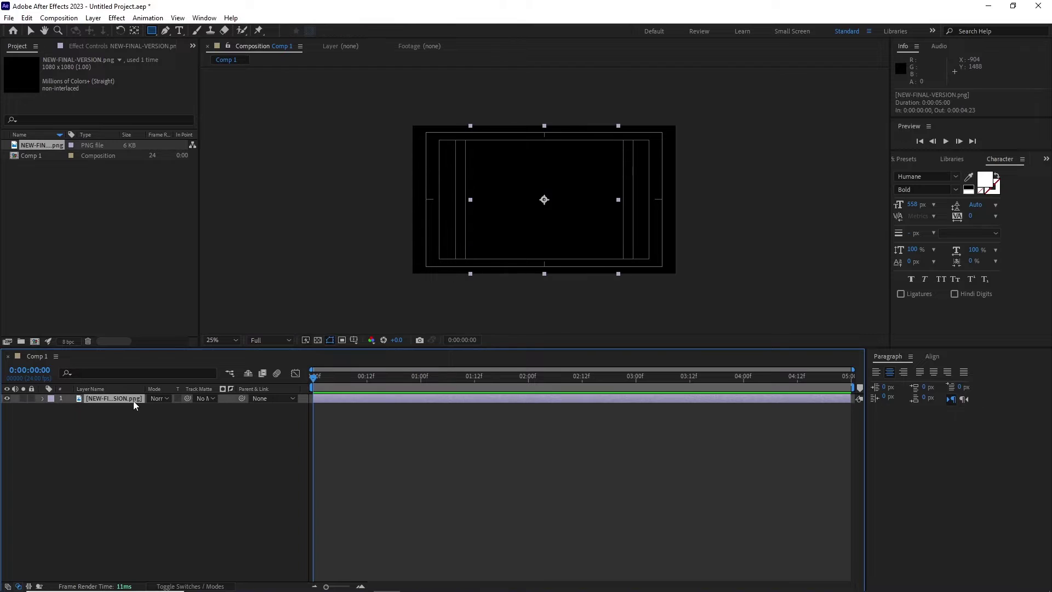
{"action": "mouse_move", "coordinate": [313, 397]}
{"action": "left_mouse_down"}
{"action": "mouse_move", "coordinate": [338, 396]}
{"action": "mouse_move", "coordinate": [328, 396]}
{"action": "left_mouse_up"}
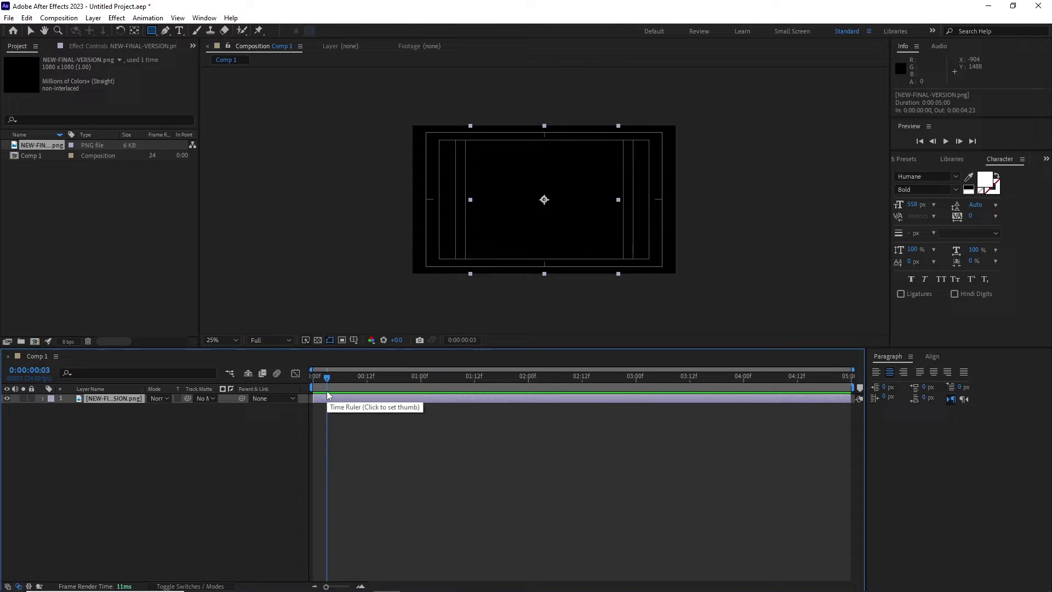
{"action": "left_click", "coordinate": [318, 341]}
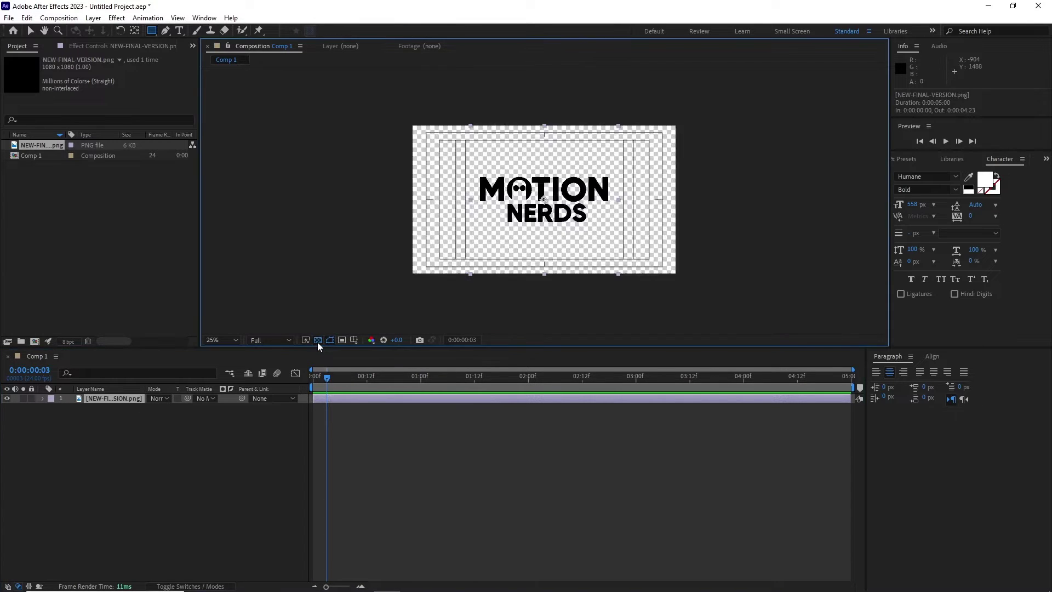
{"action": "left_click", "coordinate": [318, 341]}
{"action": "left_click", "coordinate": [317, 340]}
{"action": "left_click", "coordinate": [317, 340]}
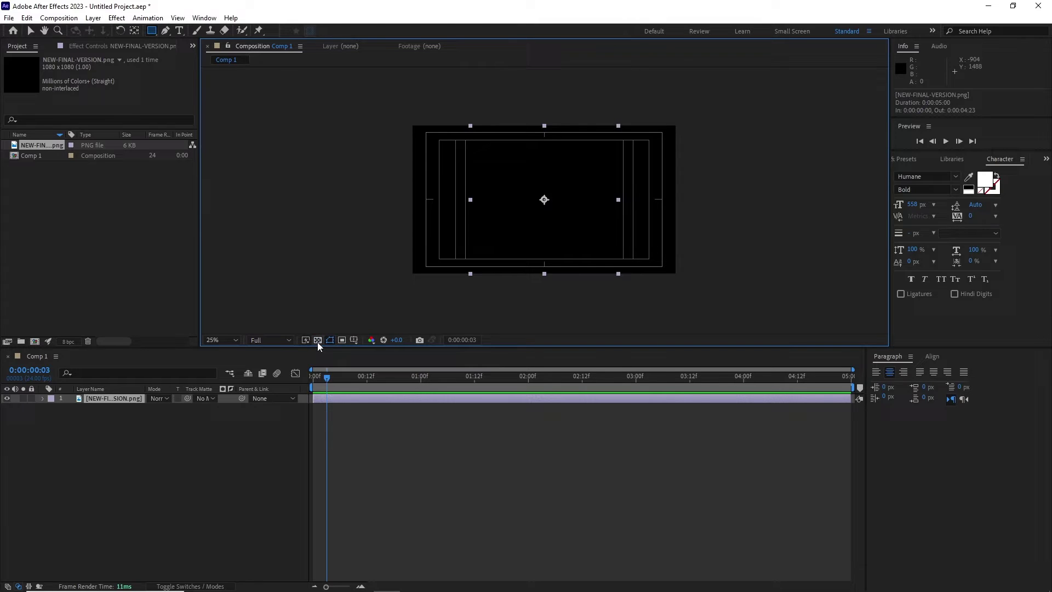
{"action": "left_click", "coordinate": [318, 340]}
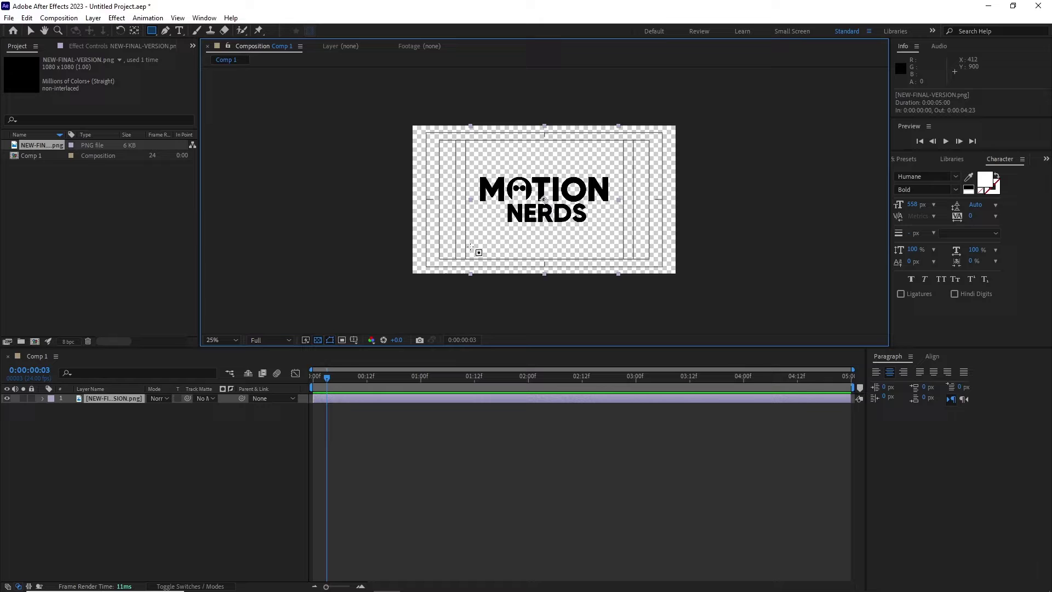
{"action": "left_click", "coordinate": [318, 341]}
{"action": "left_click", "coordinate": [318, 341]}
{"action": "left_click", "coordinate": [319, 340]}
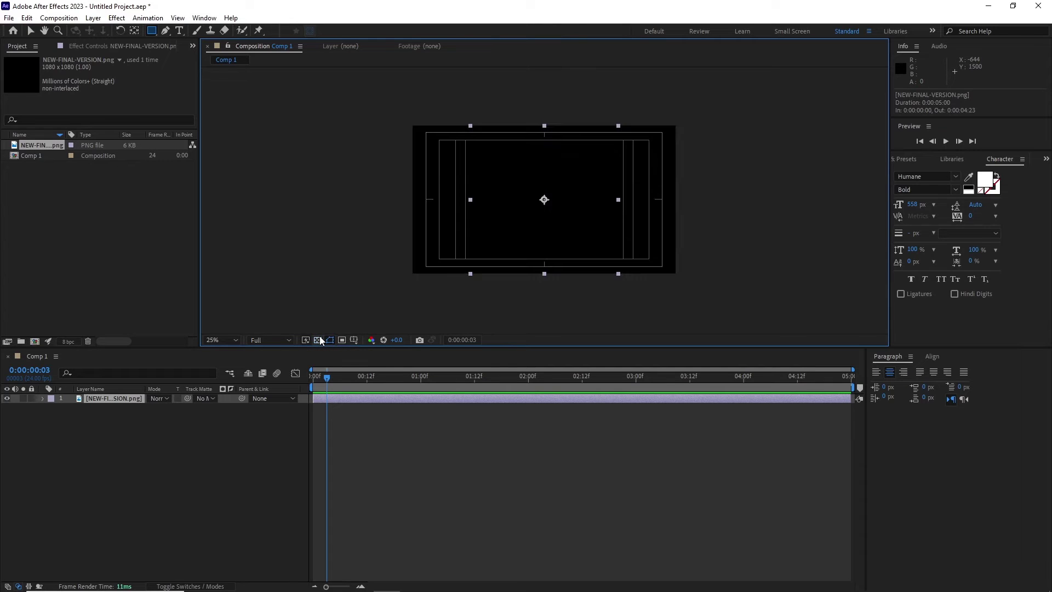
{"action": "left_click", "coordinate": [319, 341]}
{"action": "left_click", "coordinate": [320, 340]}
Set Comp 1's background colour to a pink Medium Gray-Red in Composition Settings
{"action": "left_click", "coordinate": [55, 17]}
{"action": "left_click", "coordinate": [68, 43]}
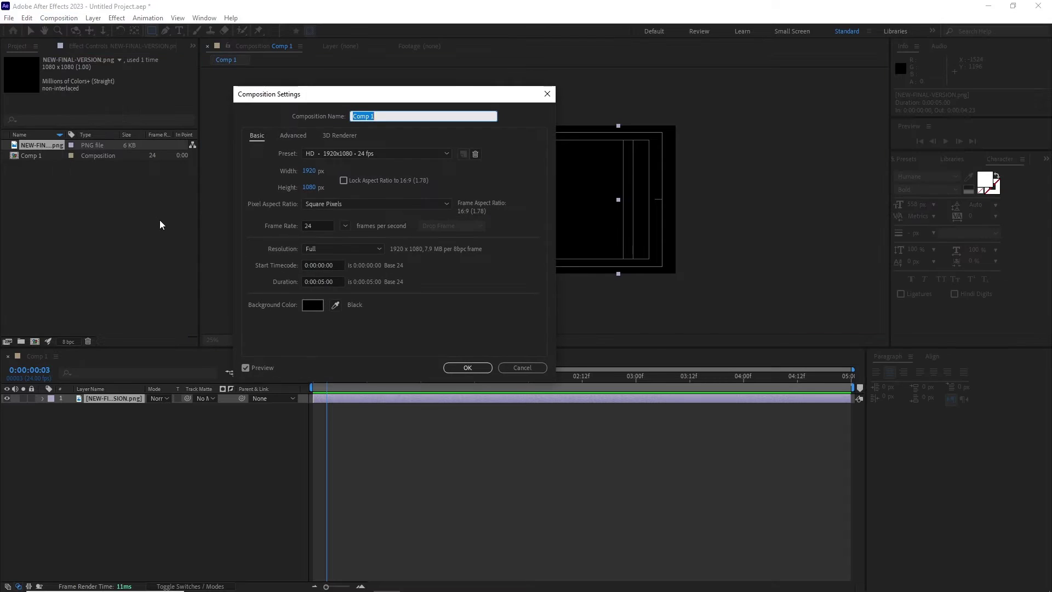
{"action": "left_click", "coordinate": [316, 305]}
{"action": "left_click_drag", "start_coordinate": [164, 181], "coordinate": [181, 196]}
{"action": "left_click", "coordinate": [293, 155]}
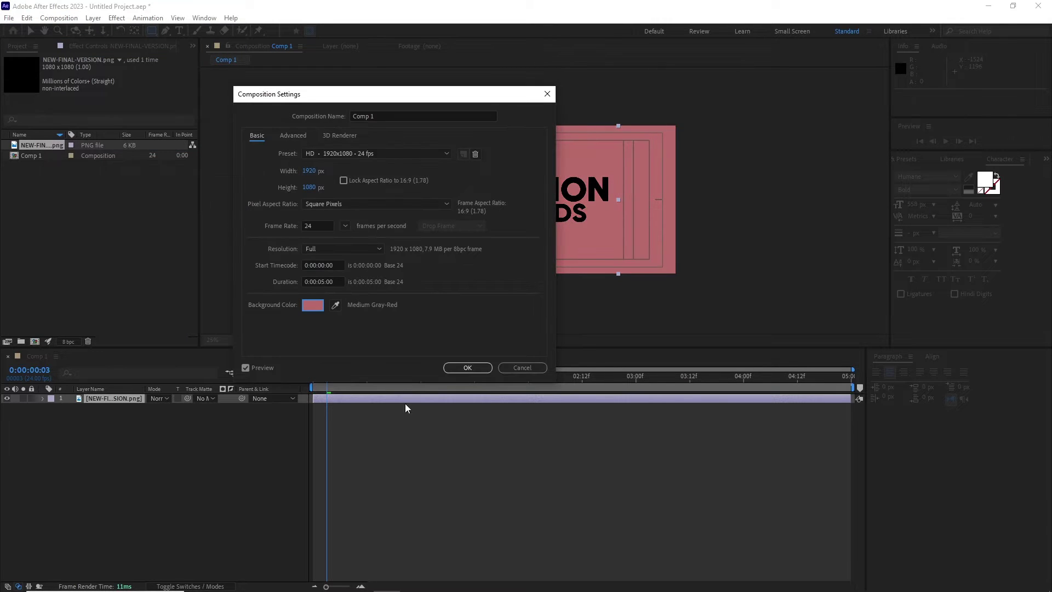
{"action": "left_click", "coordinate": [468, 367]}
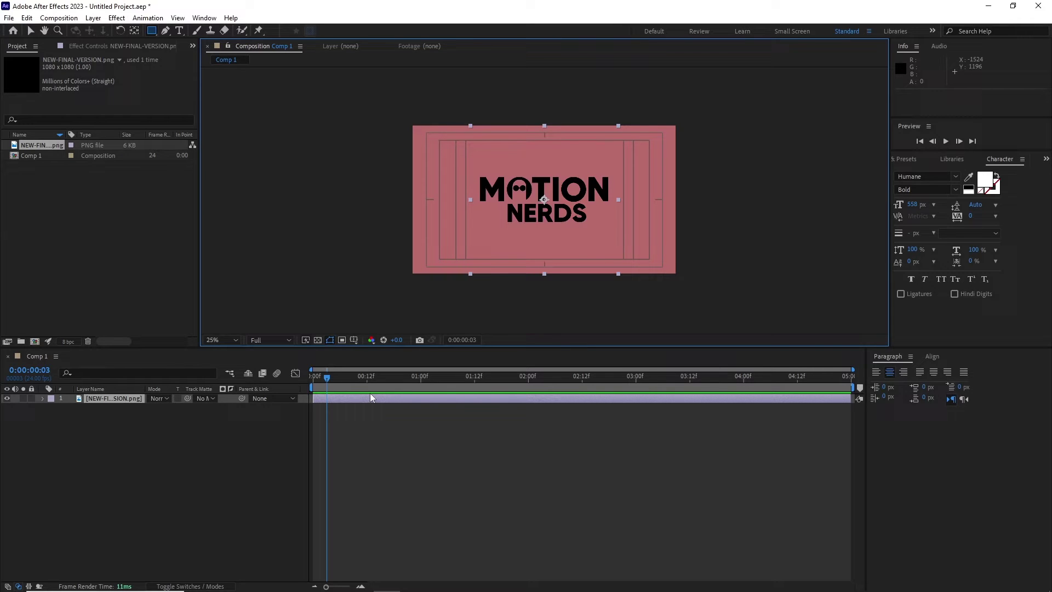
{"action": "left_click_drag", "start_coordinate": [359, 377], "coordinate": [385, 377]}
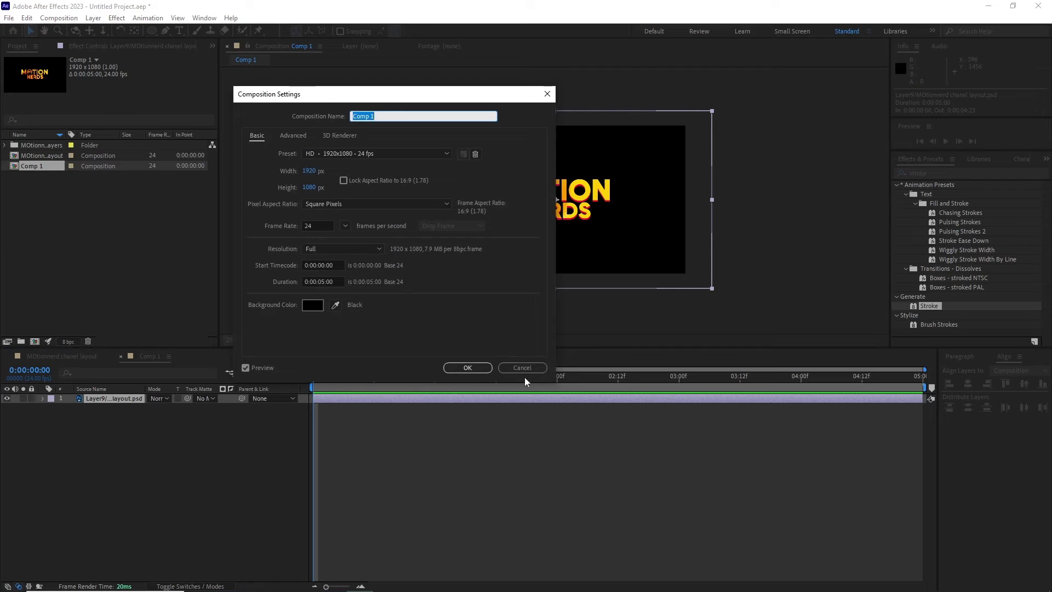
Mark a region of interest around the MOTION NERDS logo and crop the comp to it (1008 x 452)
{"action": "left_click", "coordinate": [467, 367]}
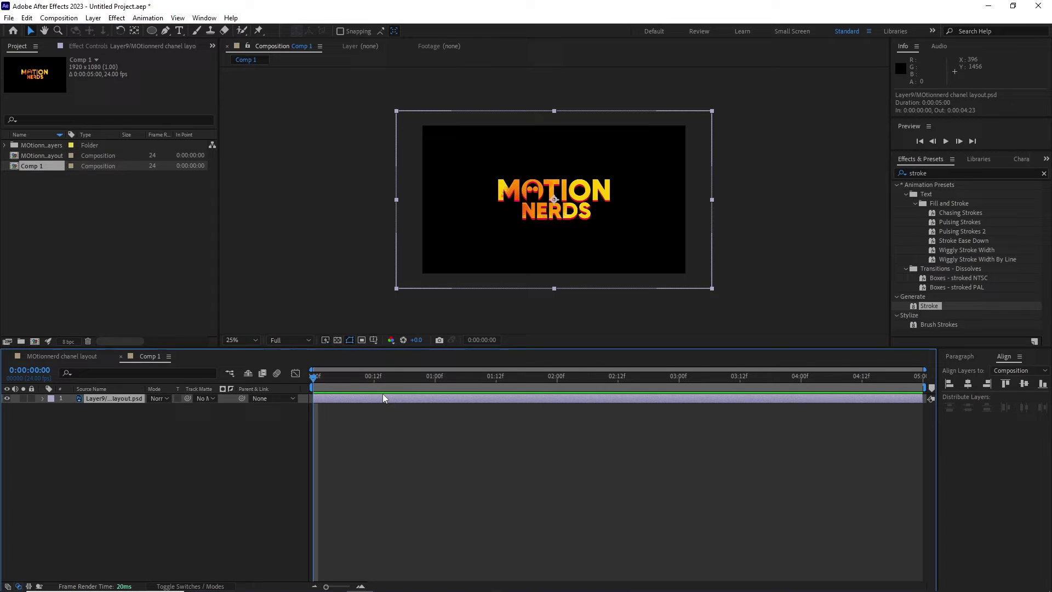
{"action": "left_click", "coordinate": [362, 339]}
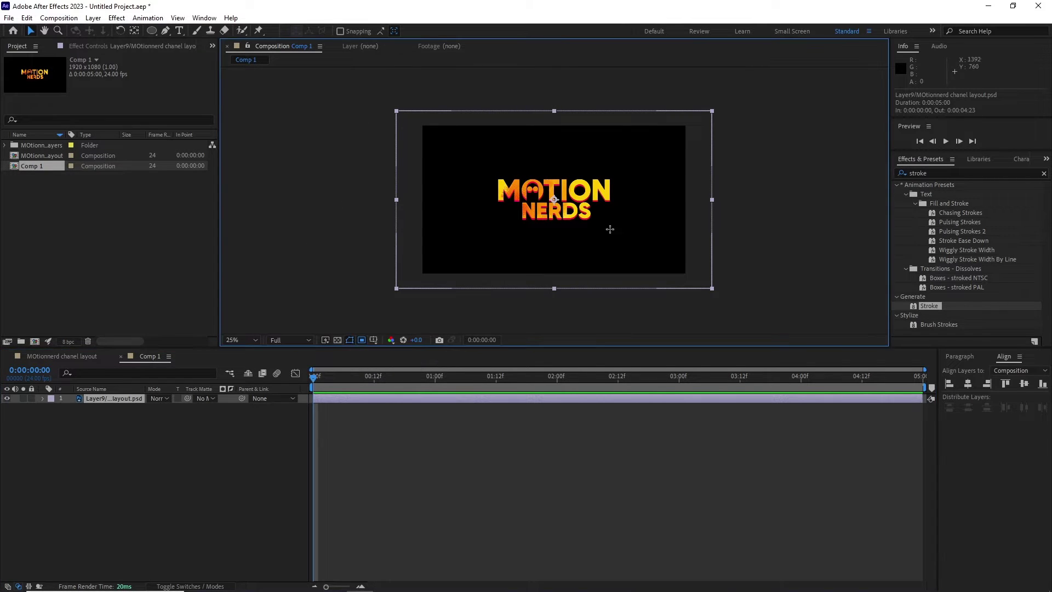
{"action": "left_click_drag", "start_coordinate": [482, 165], "coordinate": [623, 231]}
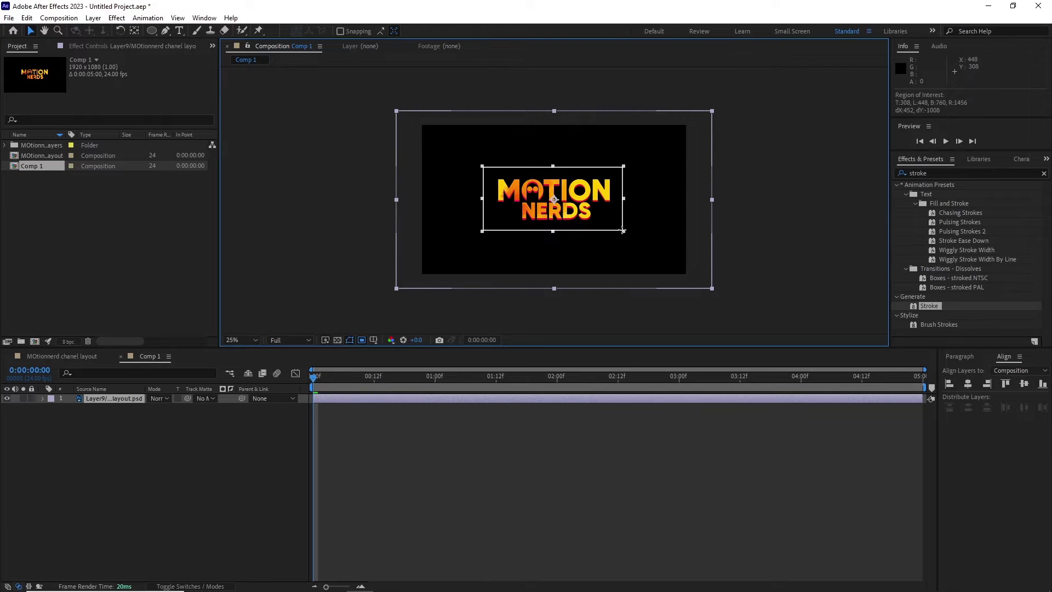
{"action": "left_click", "coordinate": [59, 18]}
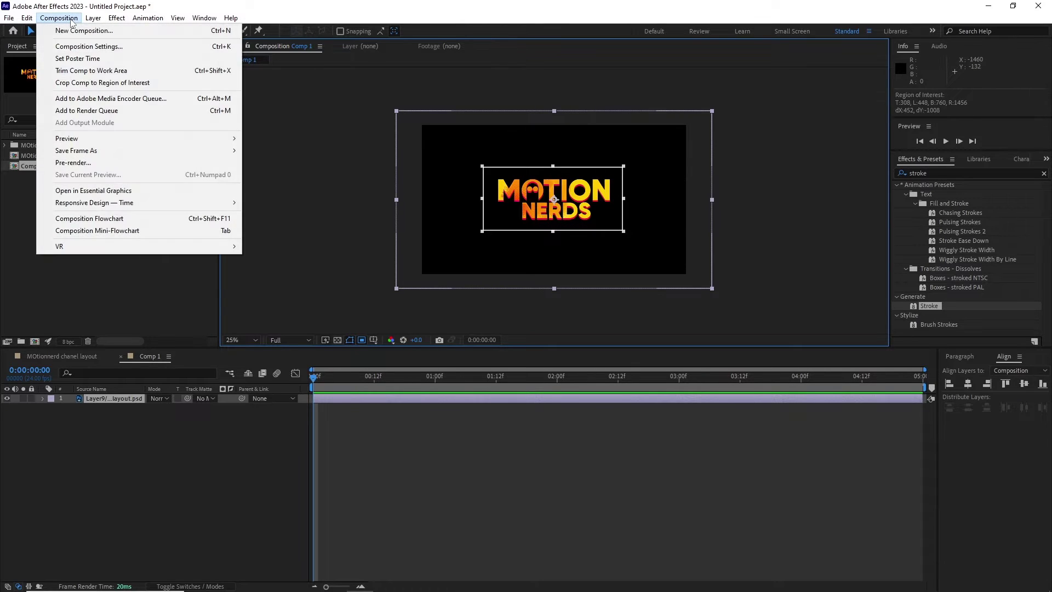
{"action": "left_click", "coordinate": [116, 83]}
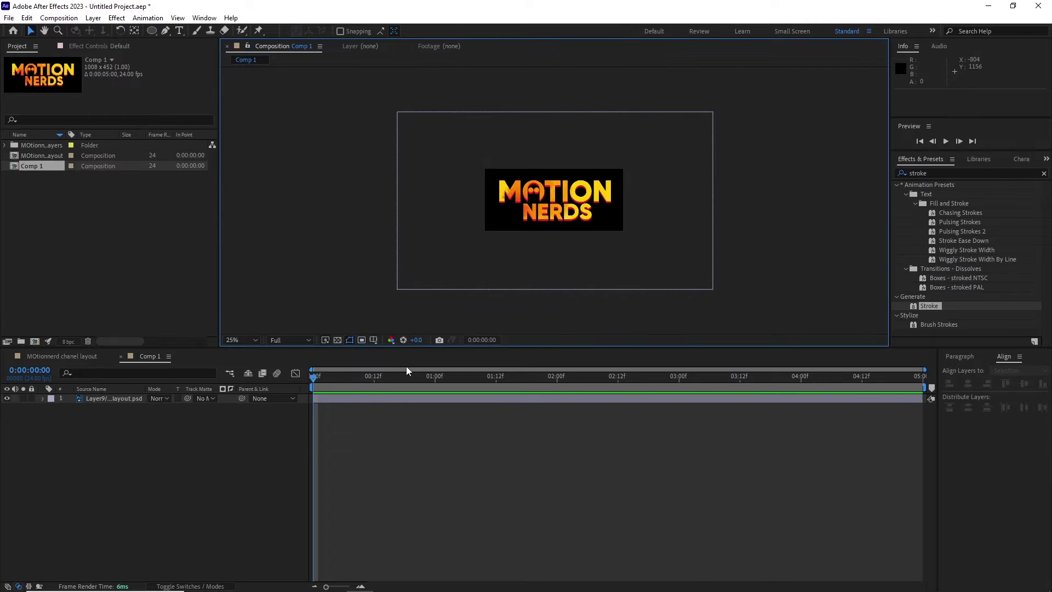
{"action": "left_click", "coordinate": [329, 377]}
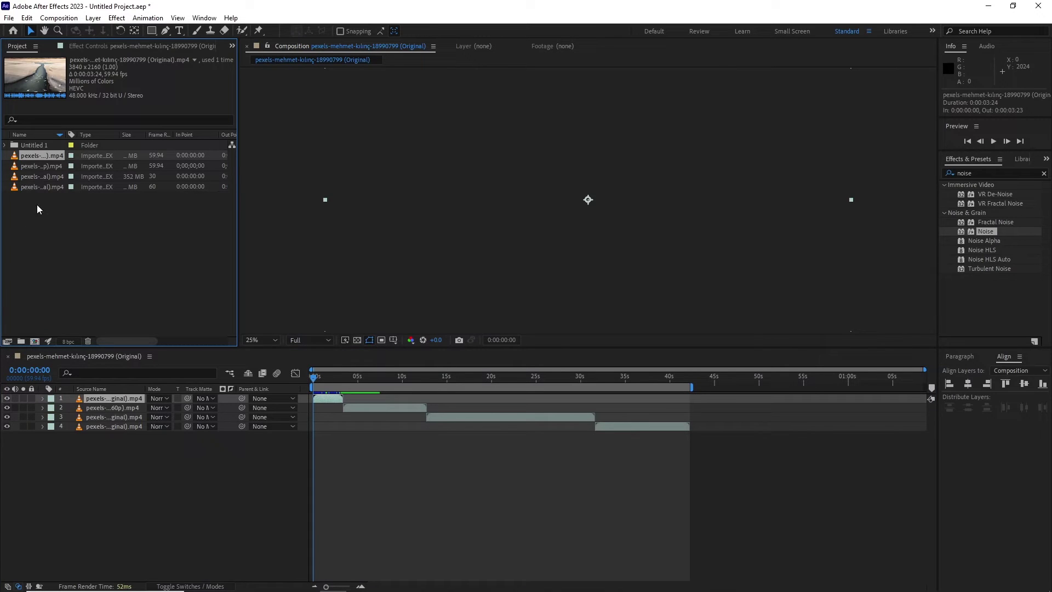
Conform the pexels-mehmet-kilinc-18990799 (Original).mp4 footage to 24 fps via Interpret Footage > Main
{"action": "right_click", "coordinate": [40, 159]}
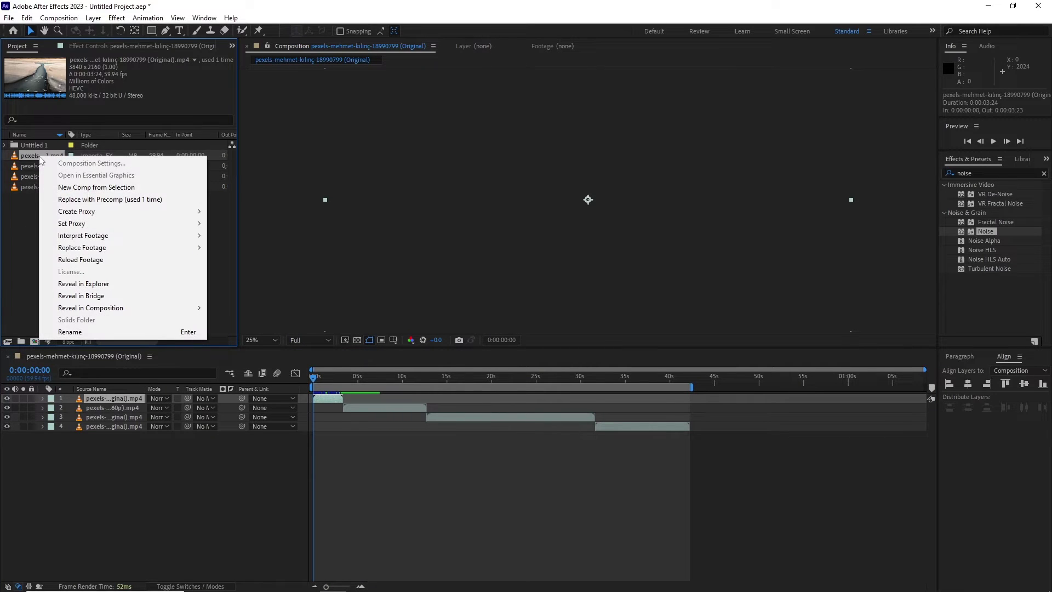
{"action": "mouse_move", "coordinate": [165, 237]}
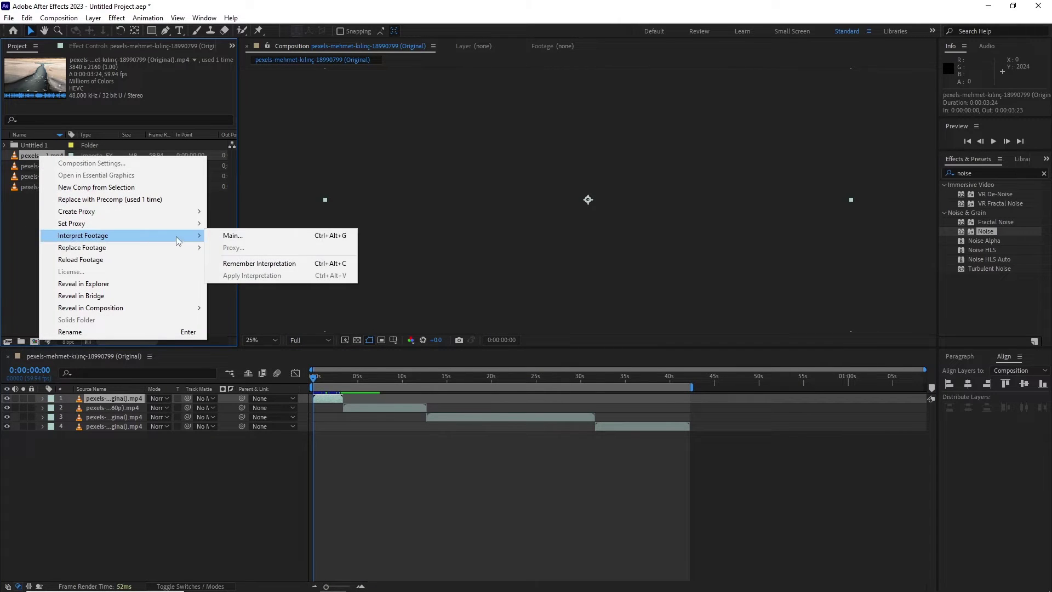
{"action": "left_click", "coordinate": [226, 236]}
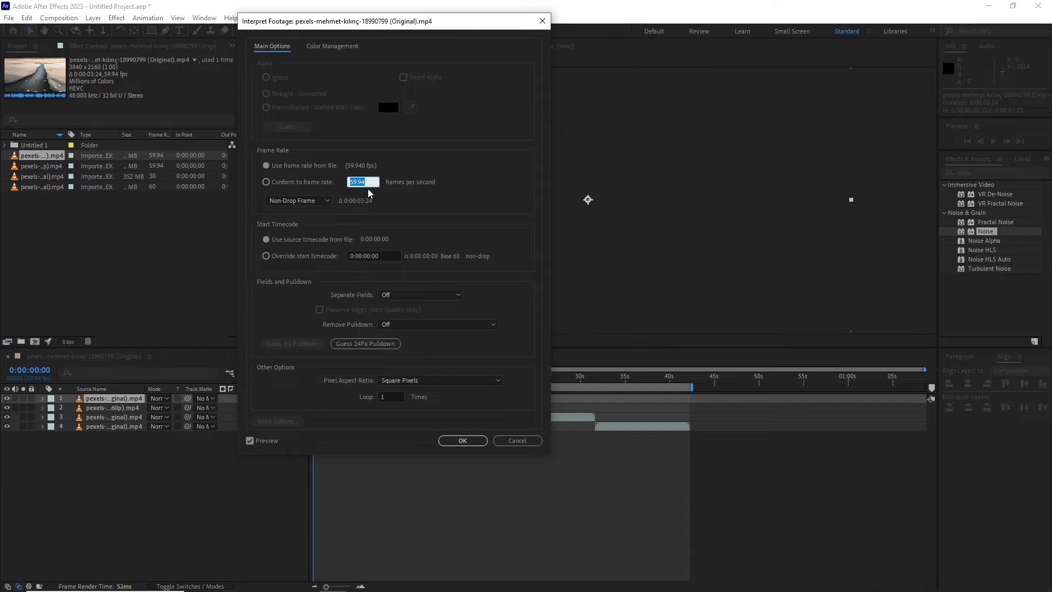
{"action": "type", "text": "24"}
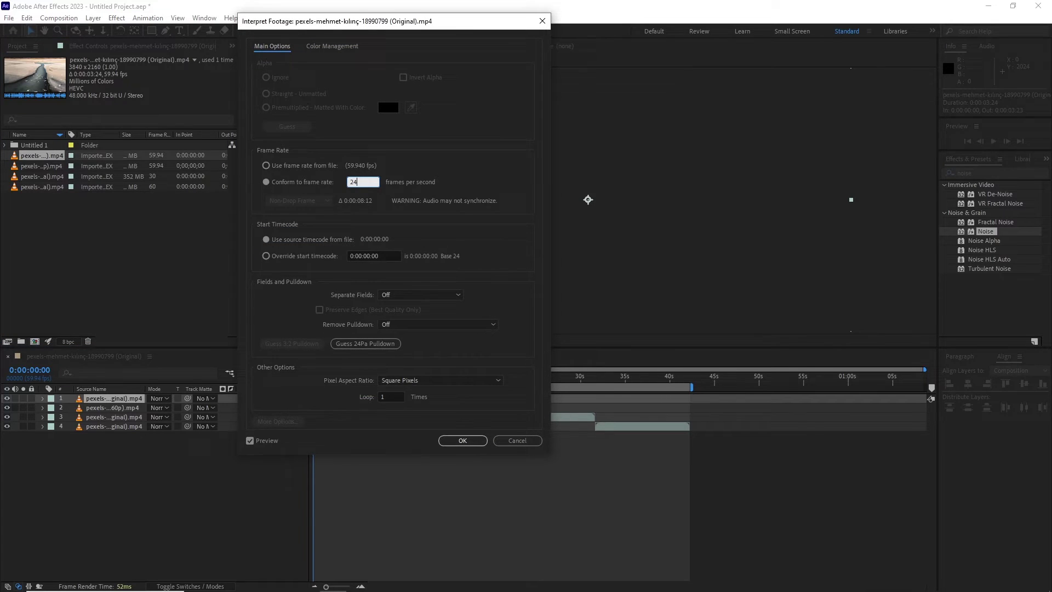
{"action": "key", "text": "Return"}
{"action": "left_click", "coordinate": [46, 176]}
Remember the 24 fps interpretation of the first footage item
{"action": "left_click", "coordinate": [47, 187]}
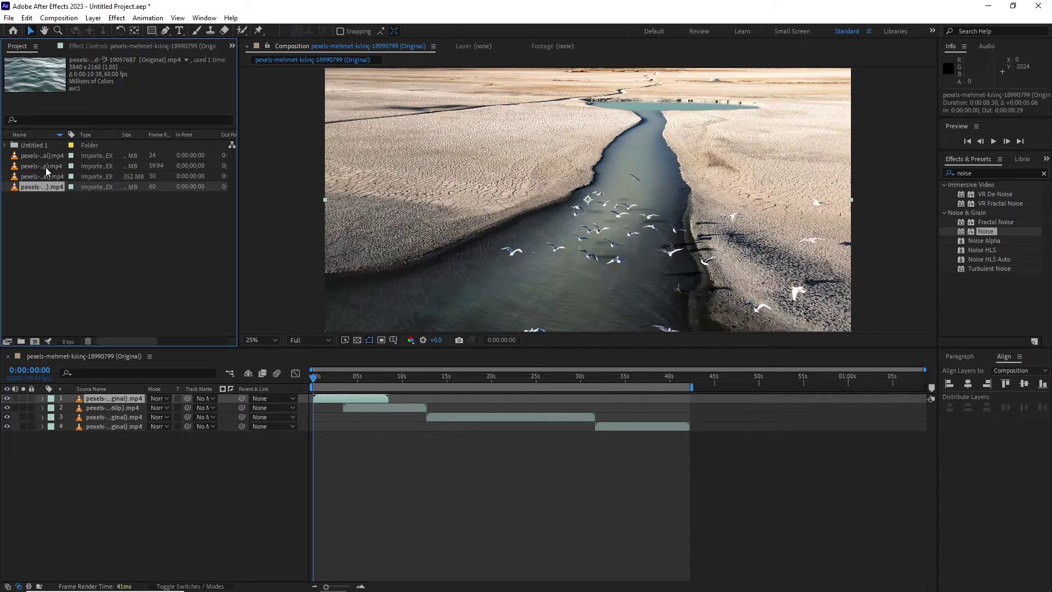
{"action": "left_click", "coordinate": [46, 167]}
{"action": "left_click", "coordinate": [48, 157]}
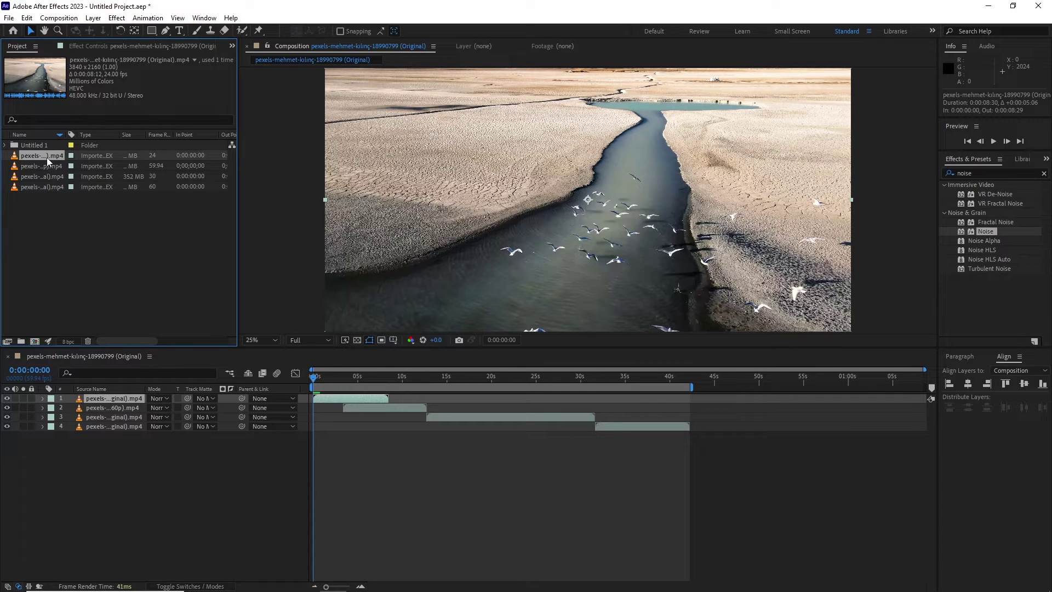
{"action": "right_click", "coordinate": [48, 160]}
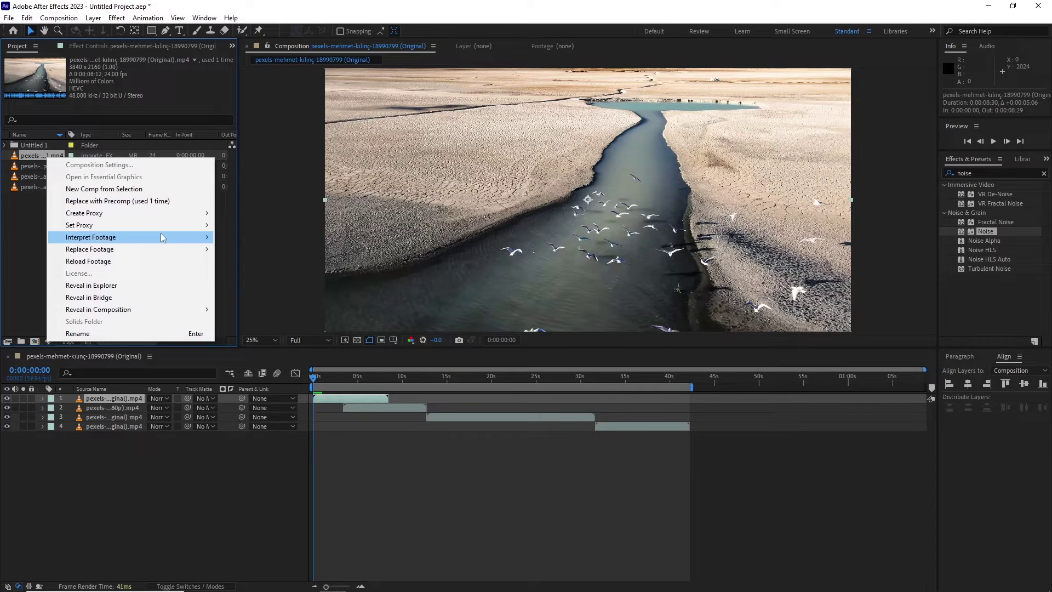
{"action": "mouse_move", "coordinate": [163, 237]}
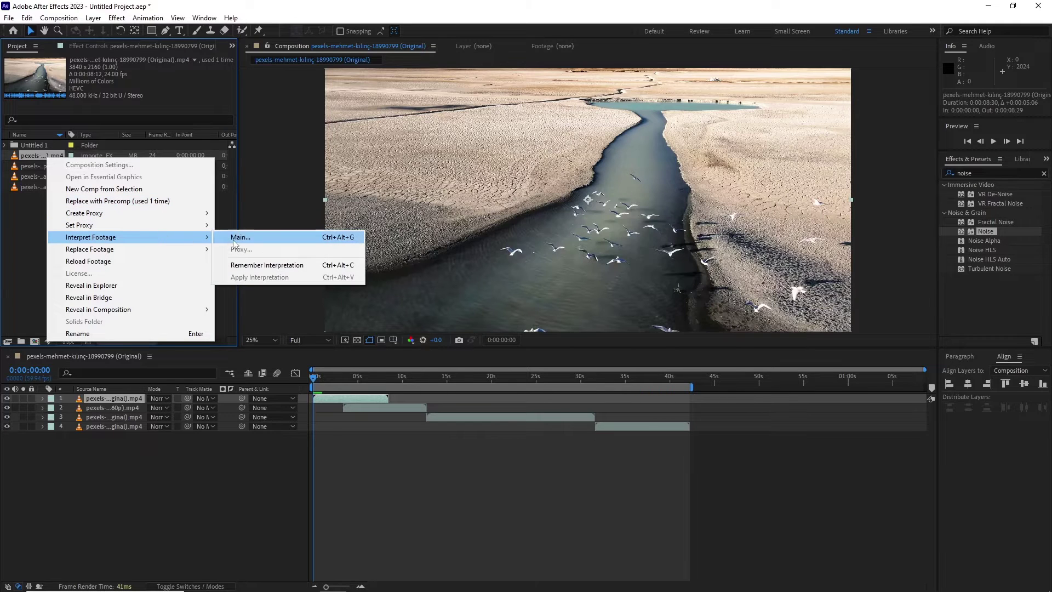
{"action": "left_click", "coordinate": [264, 265]}
Apply the remembered 24 fps interpretation to the other three footage items
{"action": "left_click", "coordinate": [44, 166]}
{"action": "left_click", "coordinate": [44, 186], "text": "shift"}
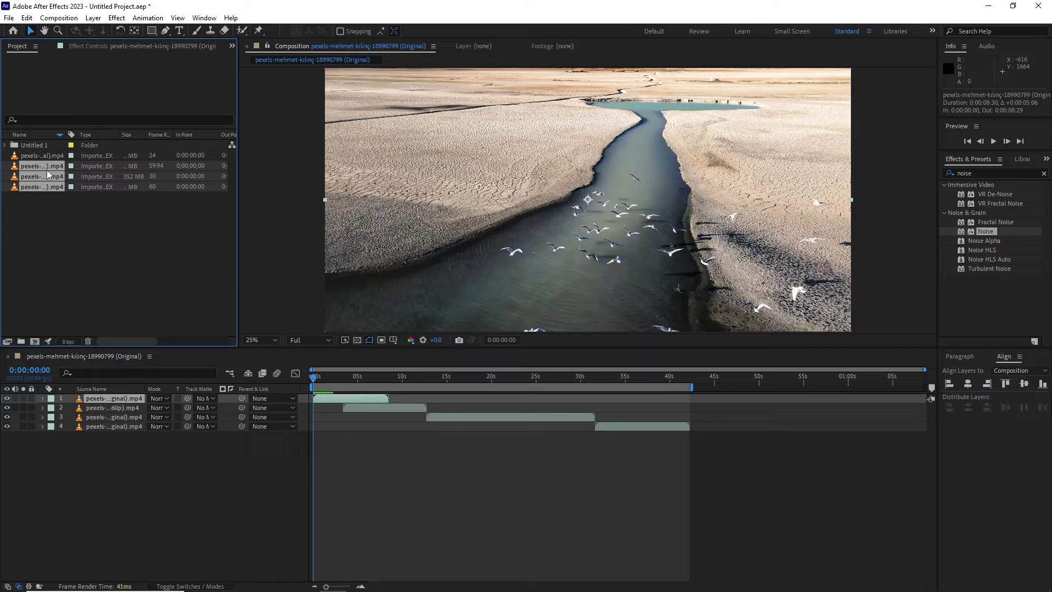
{"action": "right_click", "coordinate": [51, 167]}
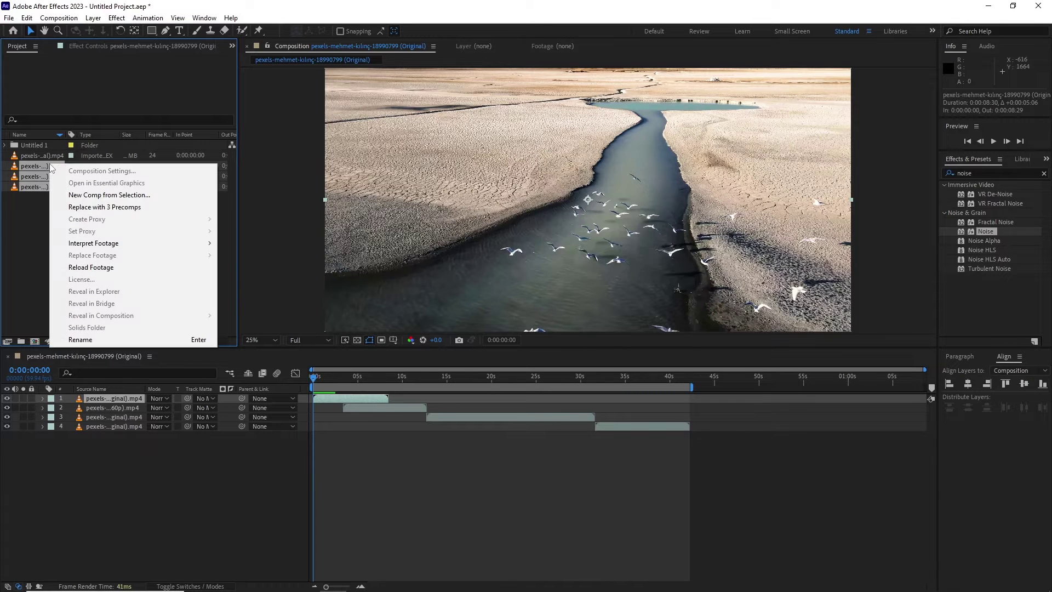
{"action": "mouse_move", "coordinate": [198, 248]}
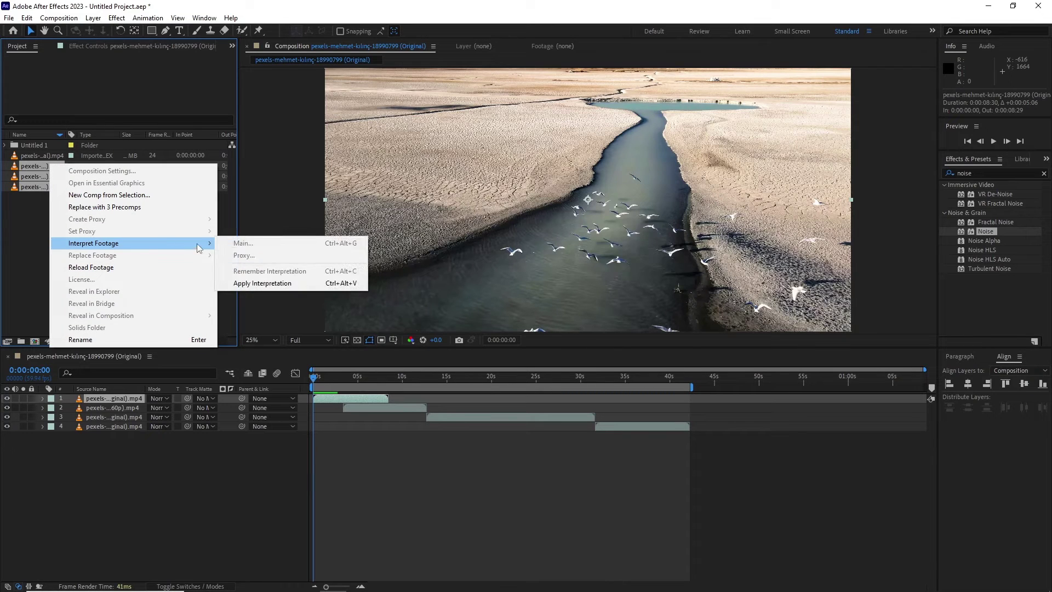
{"action": "left_click", "coordinate": [267, 284]}
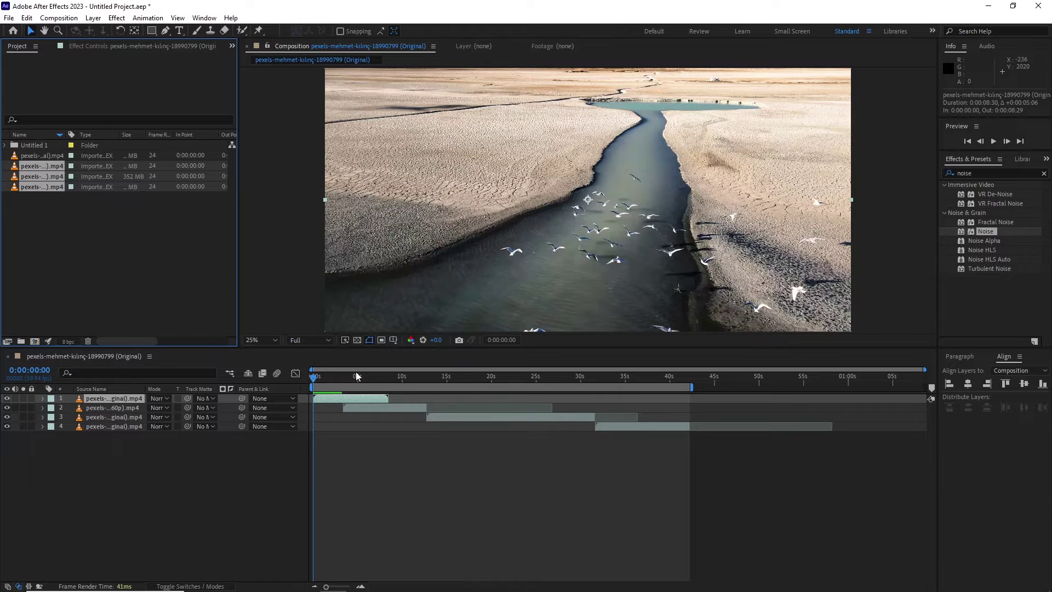
{"action": "left_click_drag", "start_coordinate": [357, 376], "coordinate": [482, 384]}
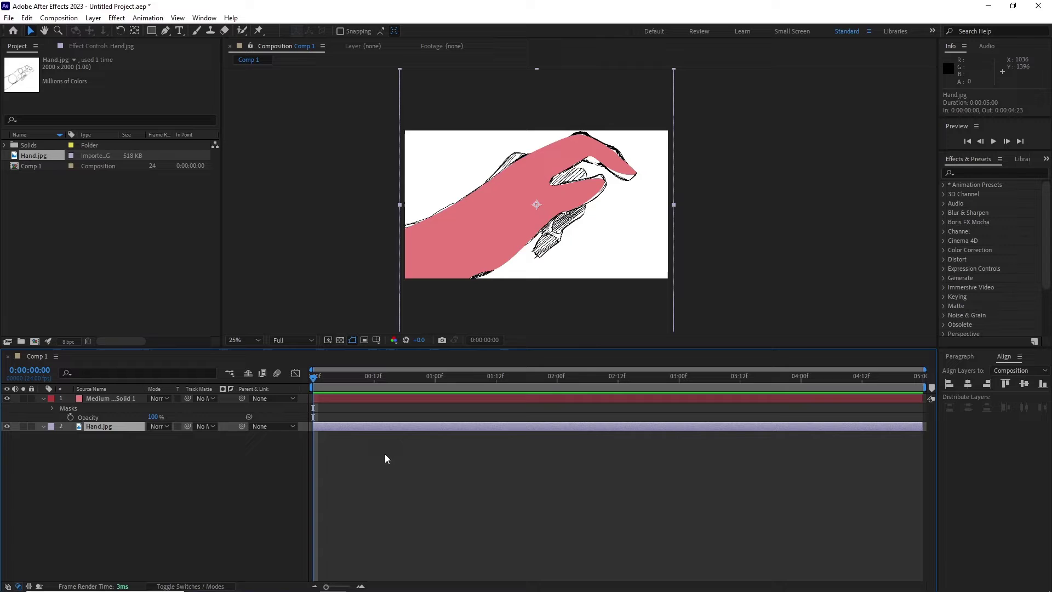
Turn the Hand.jpg layer in Comp 1 into a guide layer
{"action": "right_click", "coordinate": [99, 431]}
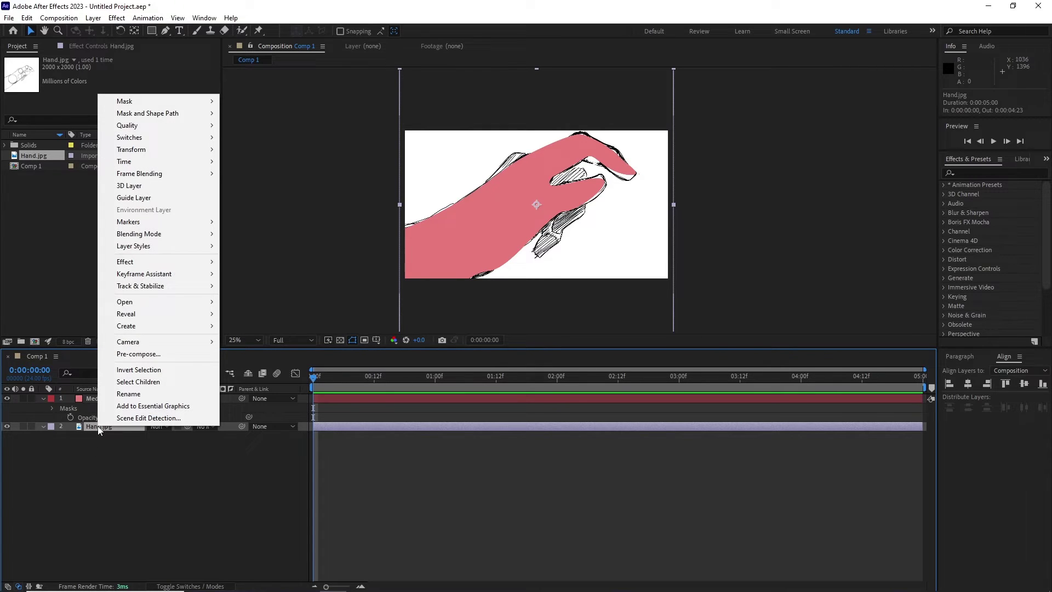
{"action": "left_click", "coordinate": [161, 197]}
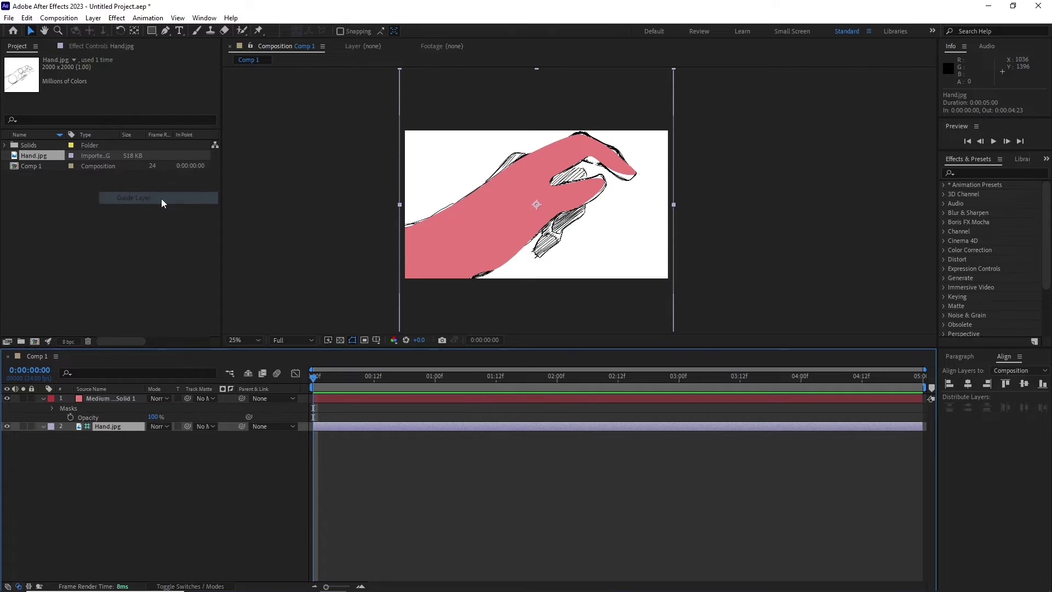
{"action": "left_click", "coordinate": [354, 384]}
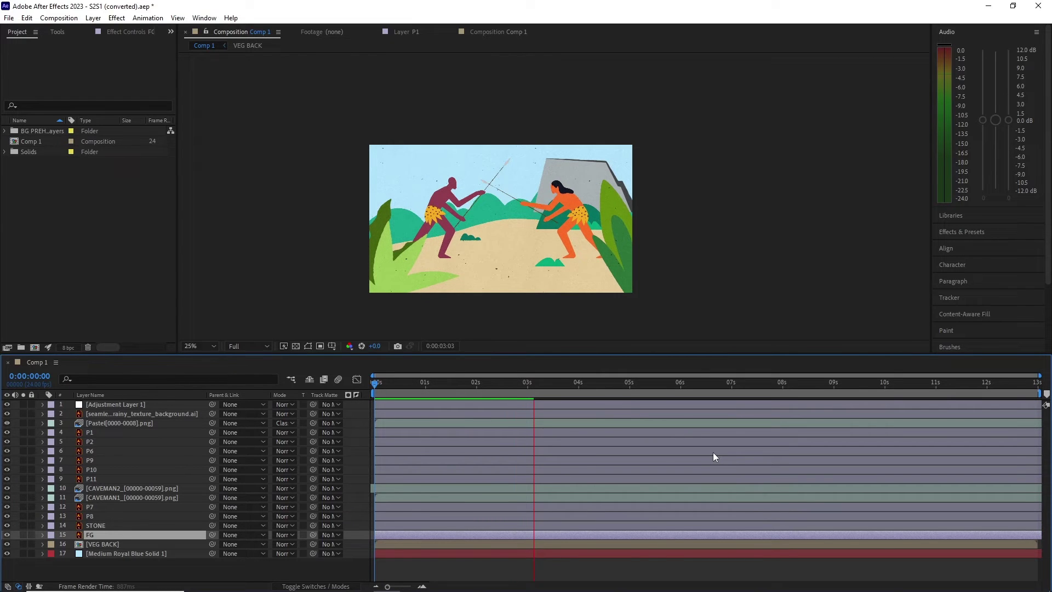
Switch the Composition viewer's Fast Previews setting to Adaptive Resolution
{"action": "left_click", "coordinate": [284, 348]}
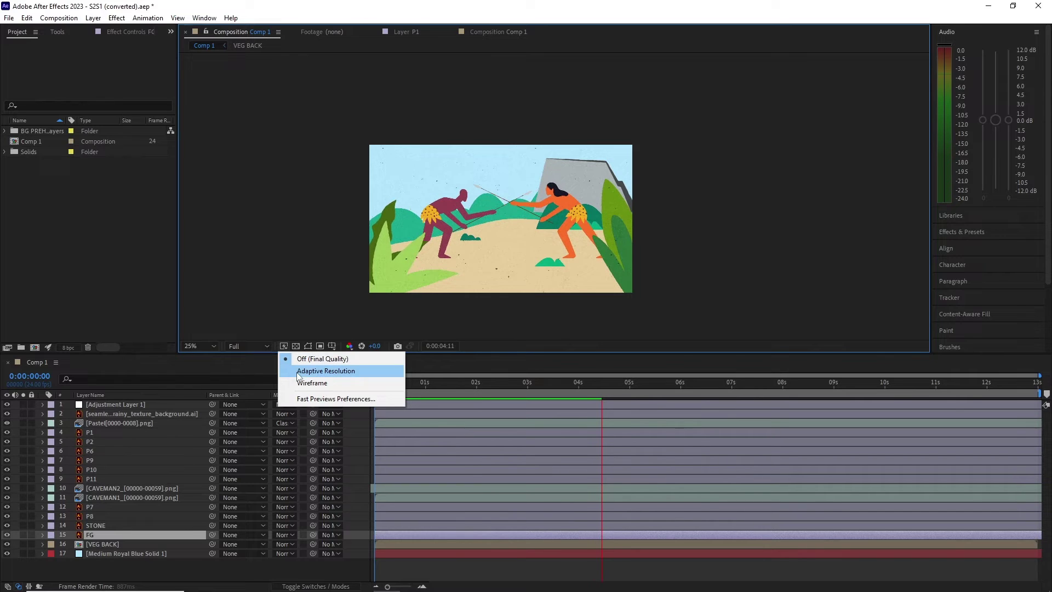
{"action": "left_click", "coordinate": [299, 373]}
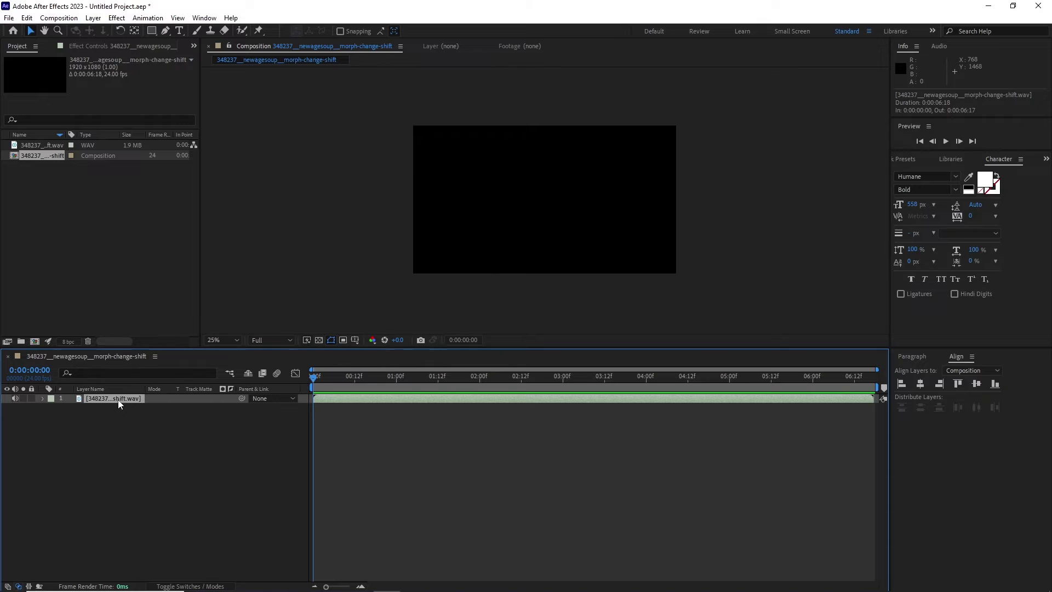
Reveal the audio layer's waveform and scrub the playhead to about 0:00:01:15
{"action": "key", "text": "l"}
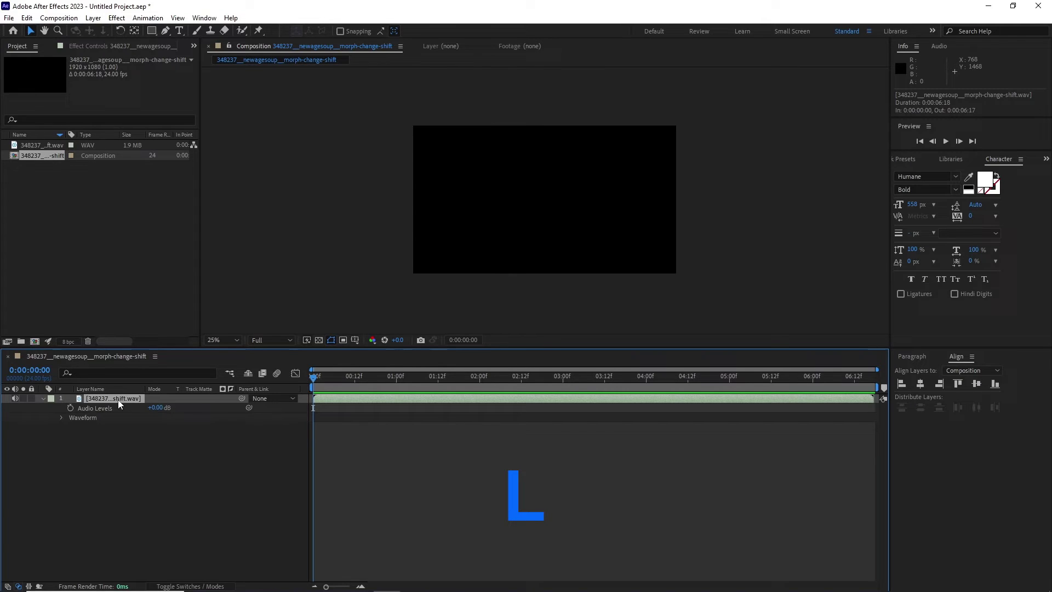
{"action": "key", "text": "l"}
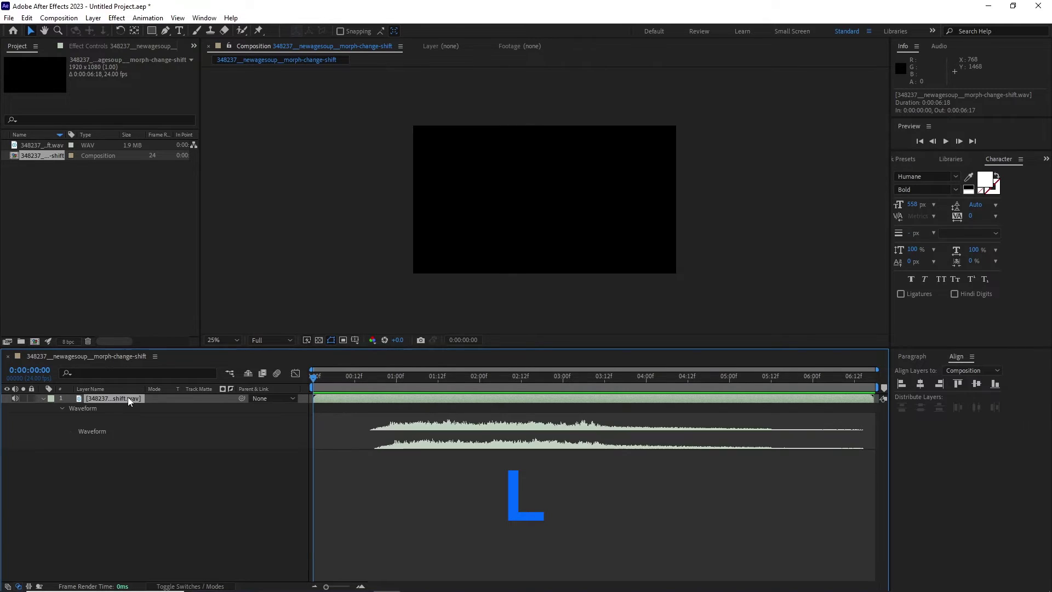
{"action": "mouse_move", "coordinate": [370, 375]}
{"action": "left_mouse_down"}
{"action": "mouse_move", "coordinate": [392, 387]}
{"action": "mouse_move", "coordinate": [370, 391]}
{"action": "mouse_move", "coordinate": [376, 377]}
{"action": "left_mouse_up"}
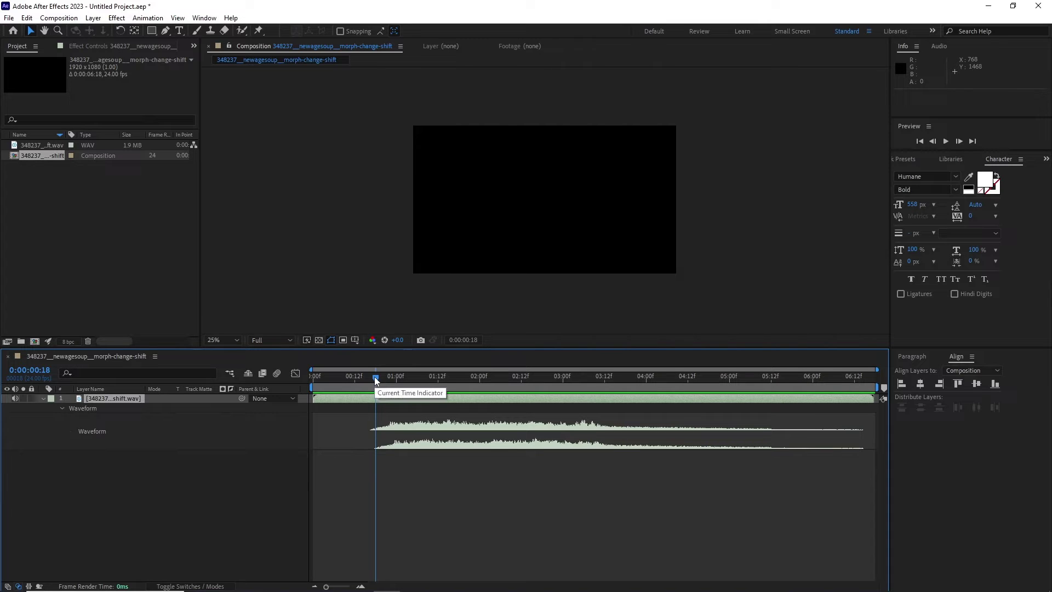
{"action": "left_click_drag", "start_coordinate": [375, 378], "coordinate": [493, 411]}
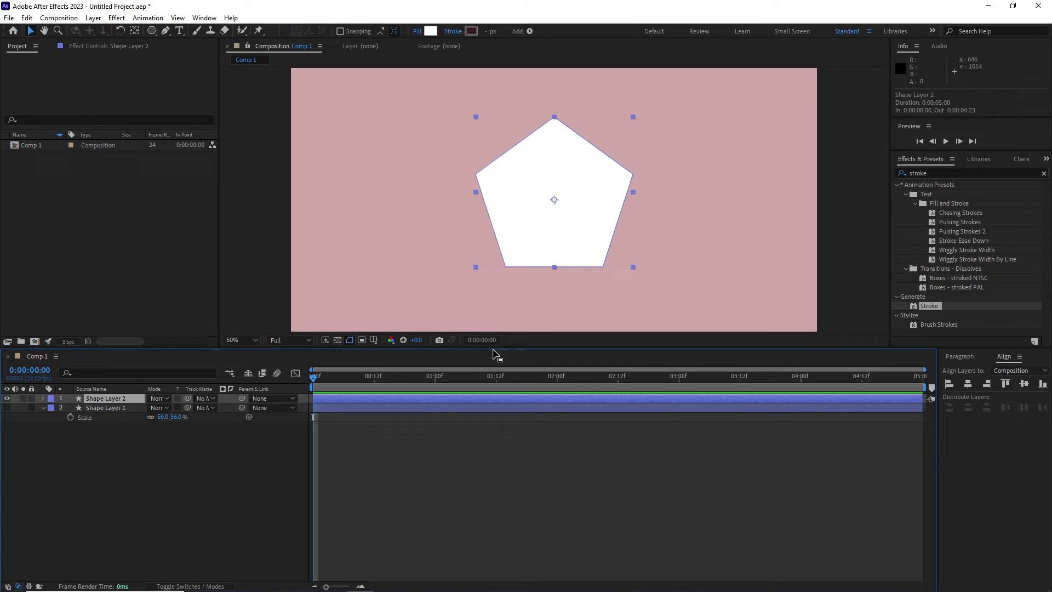
Set the pentagon's fill to a linear gradient after briefly trying radial
{"action": "left_click", "coordinate": [417, 34]}
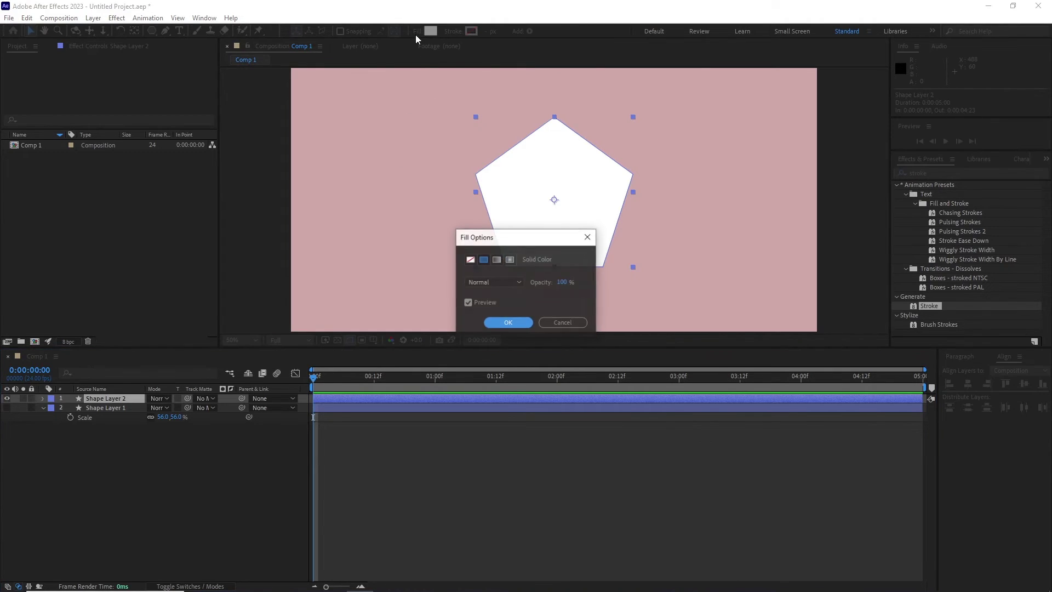
{"action": "left_click", "coordinate": [484, 261]}
{"action": "left_click", "coordinate": [500, 263]}
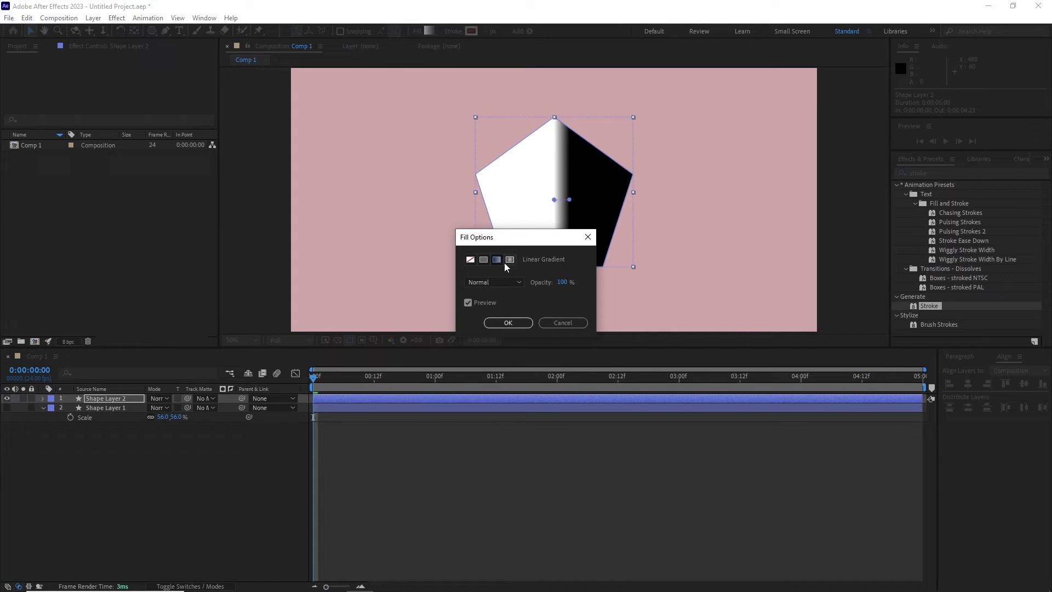
{"action": "left_click", "coordinate": [510, 260]}
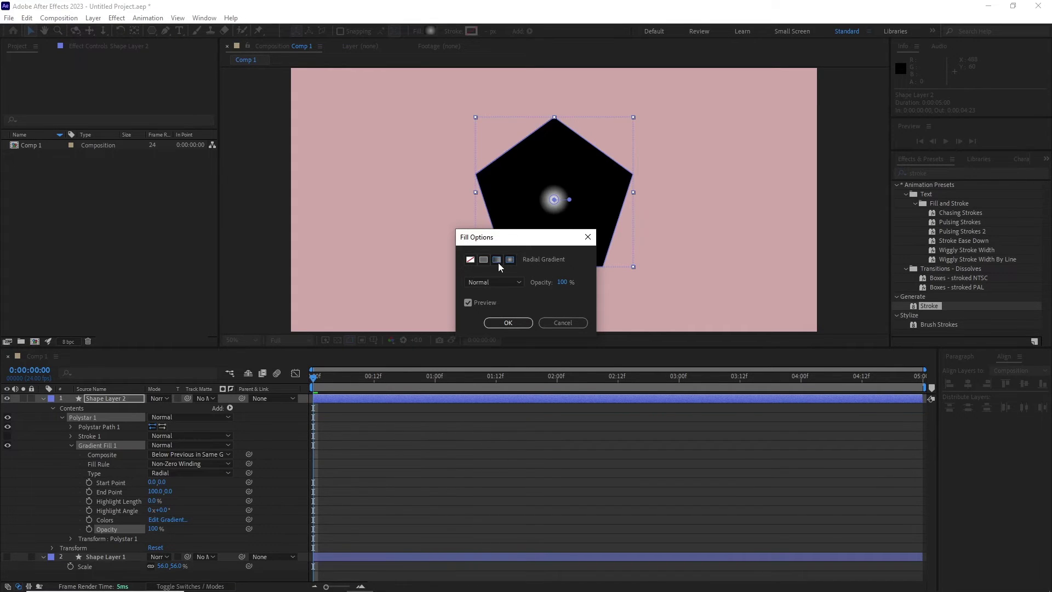
{"action": "left_click", "coordinate": [496, 260]}
{"action": "key", "text": "Return"}
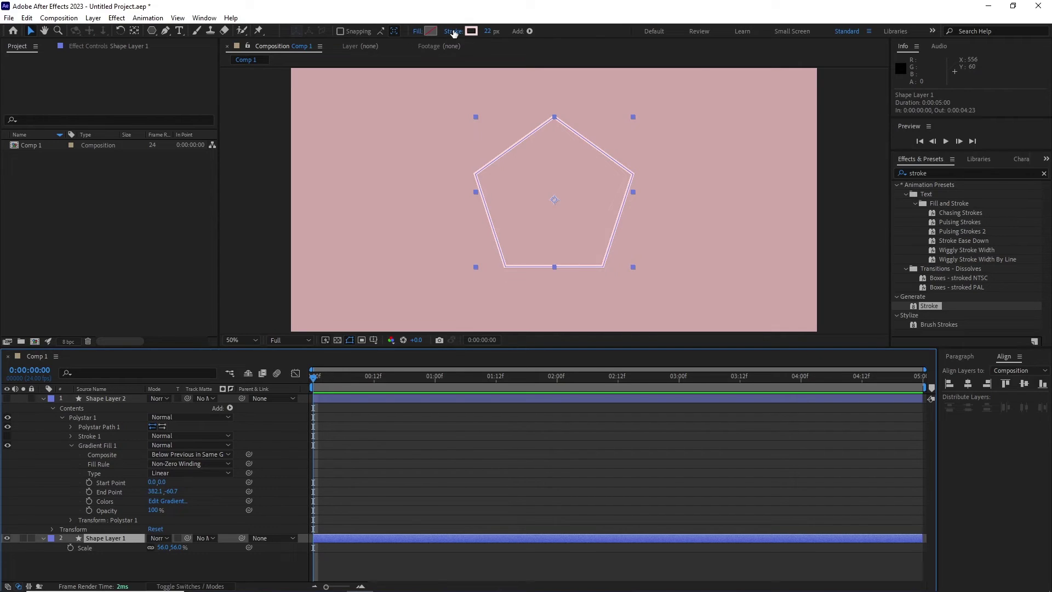
Give the other pentagon layer's outline a linear gradient stroke
{"action": "left_click", "coordinate": [453, 31]}
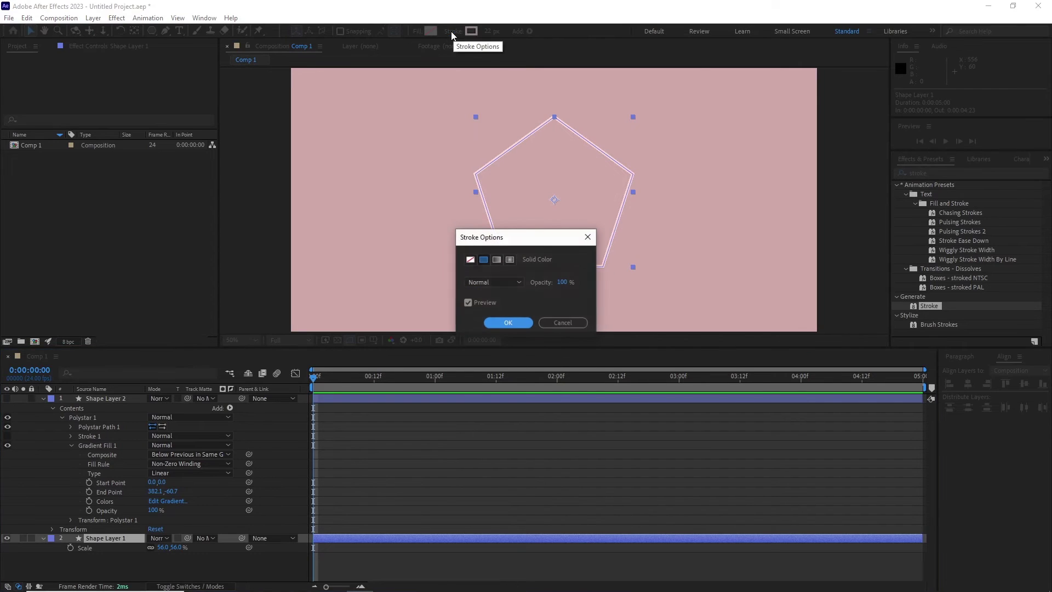
{"action": "left_click", "coordinate": [496, 260]}
{"action": "left_click", "coordinate": [508, 322]}
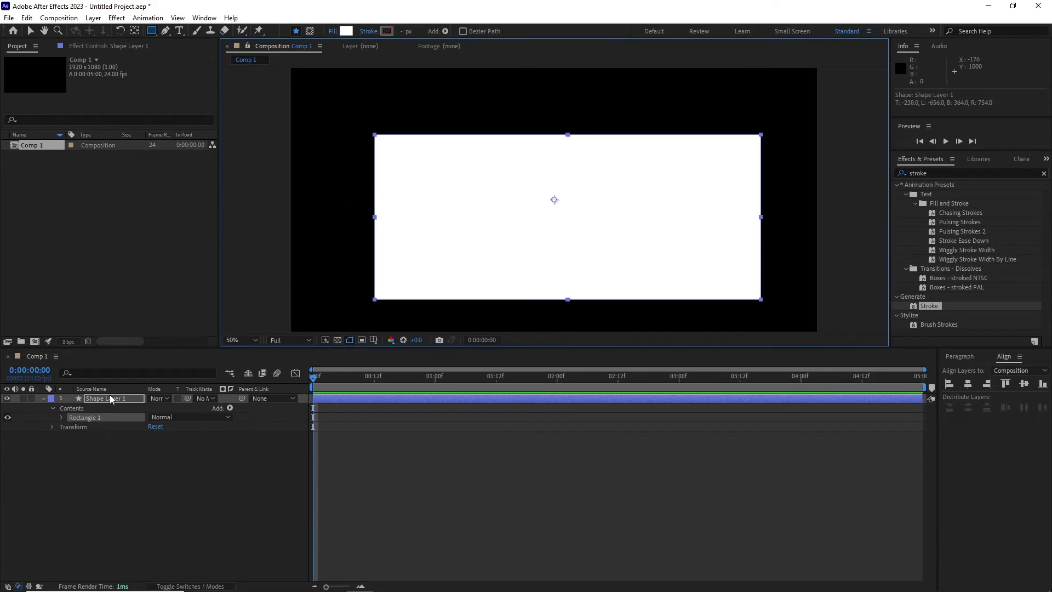
On Shape Layer 1, pen a closed six-point white shape, then delete it
{"action": "left_click", "coordinate": [111, 398]}
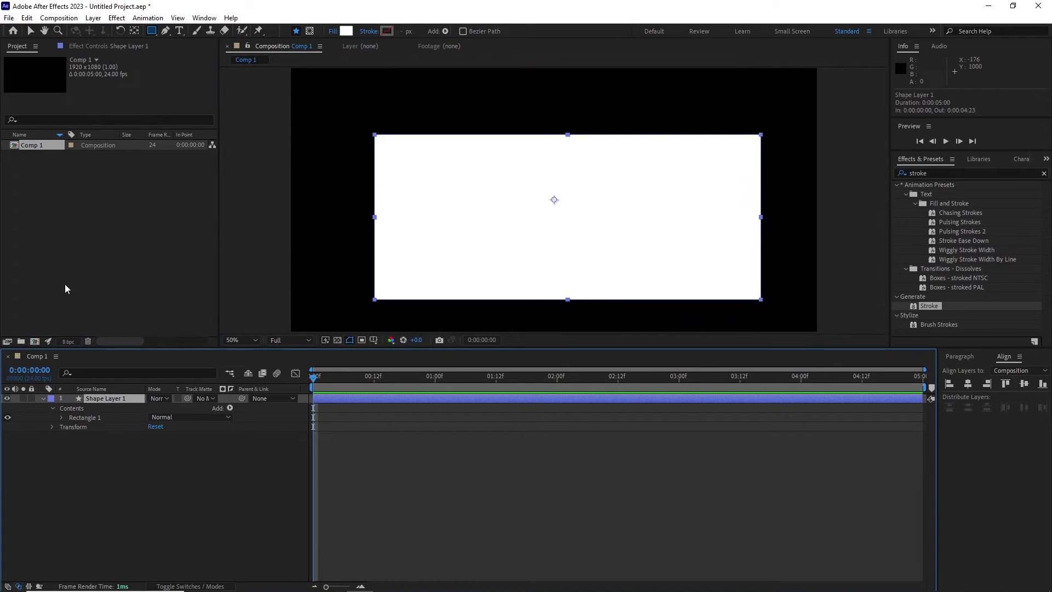
{"action": "left_click", "coordinate": [166, 30]}
{"action": "left_click", "coordinate": [337, 211]}
{"action": "left_click", "coordinate": [450, 180]}
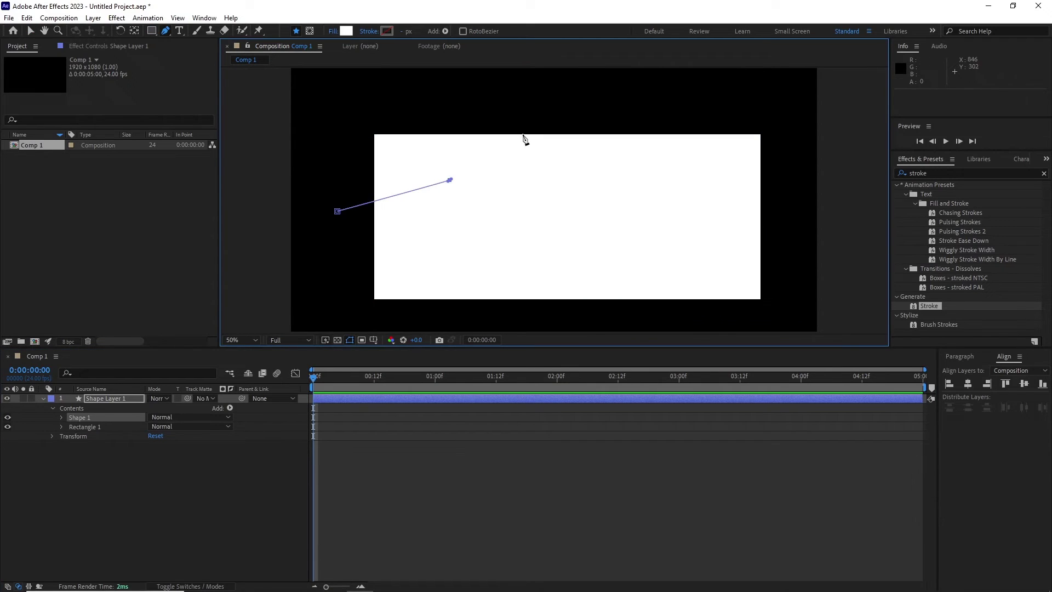
{"action": "left_click", "coordinate": [522, 134]}
{"action": "left_click", "coordinate": [459, 111]}
{"action": "left_click", "coordinate": [314, 105]}
{"action": "left_click", "coordinate": [315, 167]}
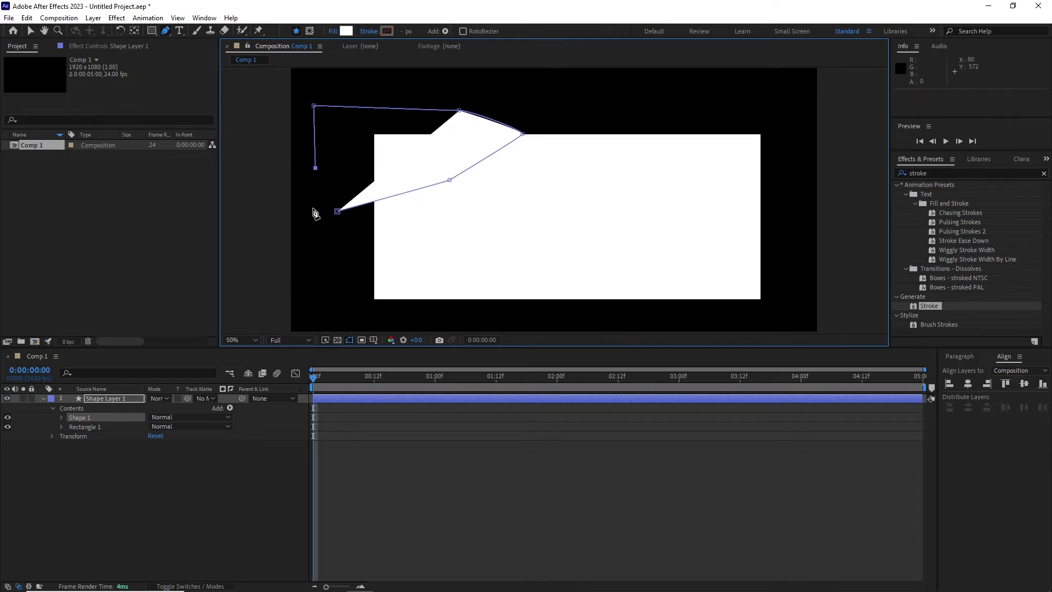
{"action": "left_click", "coordinate": [337, 211]}
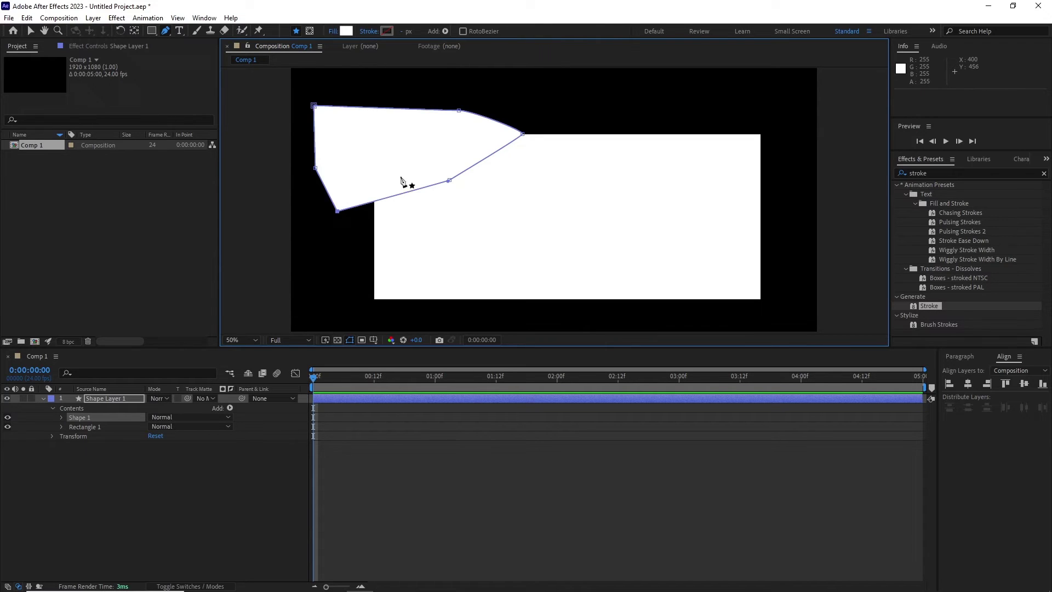
{"action": "key", "text": "Delete"}
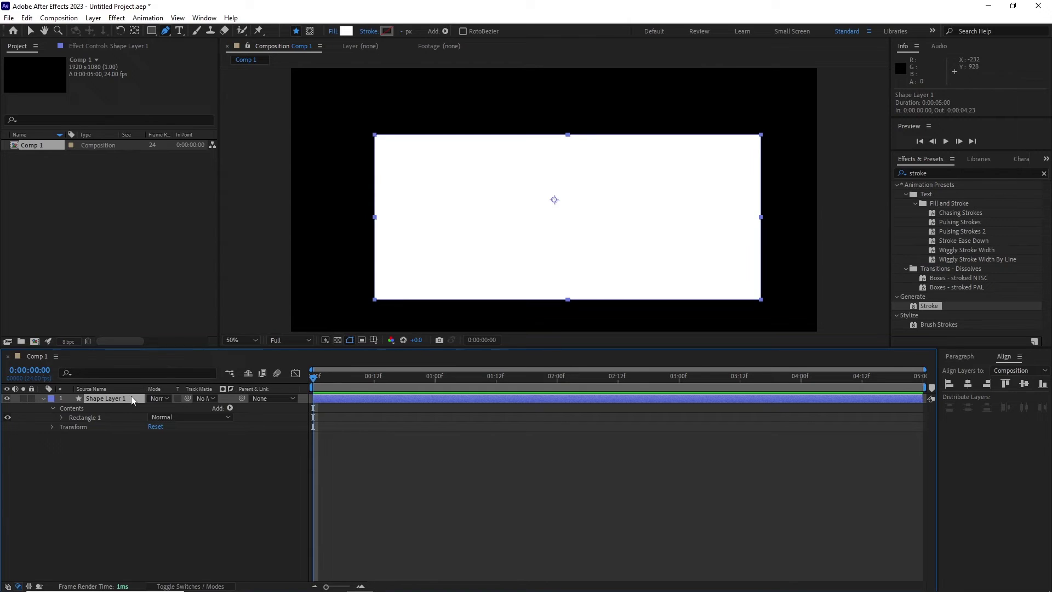
Enable Tool Creates Mask and pen six mask vertices around the white rectangle
{"action": "left_click", "coordinate": [310, 31]}
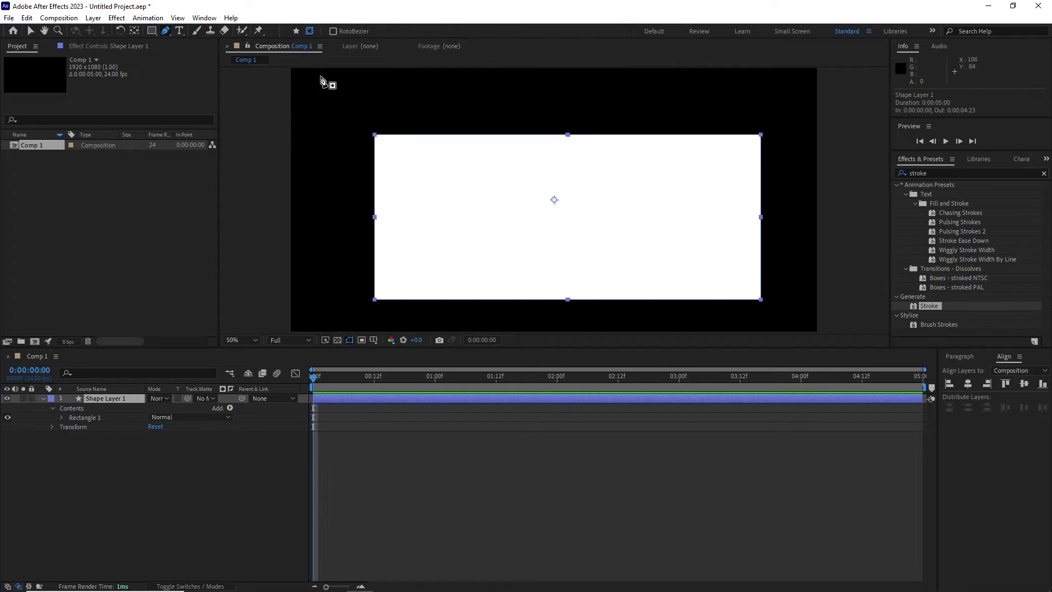
{"action": "left_click", "coordinate": [346, 132]}
{"action": "left_click", "coordinate": [550, 94]}
{"action": "left_click", "coordinate": [702, 115]}
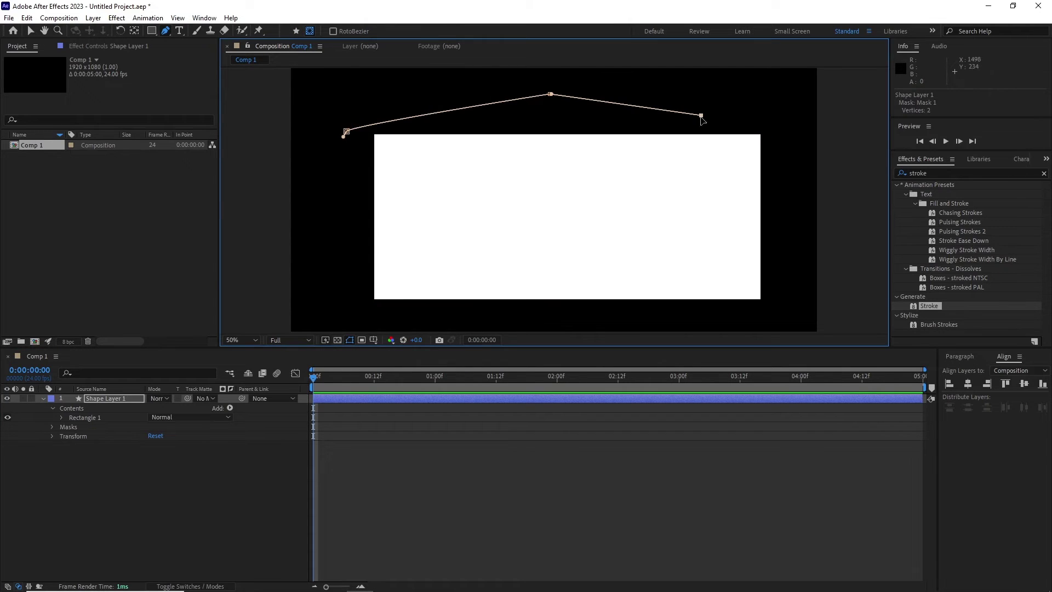
{"action": "left_click", "coordinate": [395, 228]}
{"action": "left_click", "coordinate": [329, 236]}
{"action": "left_click", "coordinate": [333, 171]}
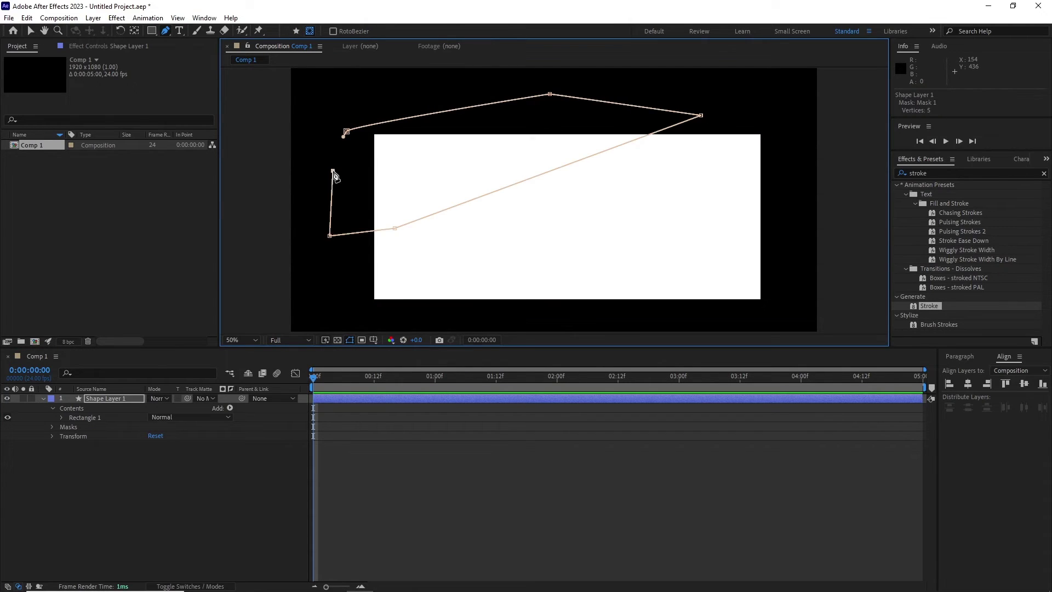
Close the mask, delete the rectangle layer, and pen a new six-point white polygon
{"action": "left_click", "coordinate": [347, 133]}
{"action": "key", "text": "Delete"}
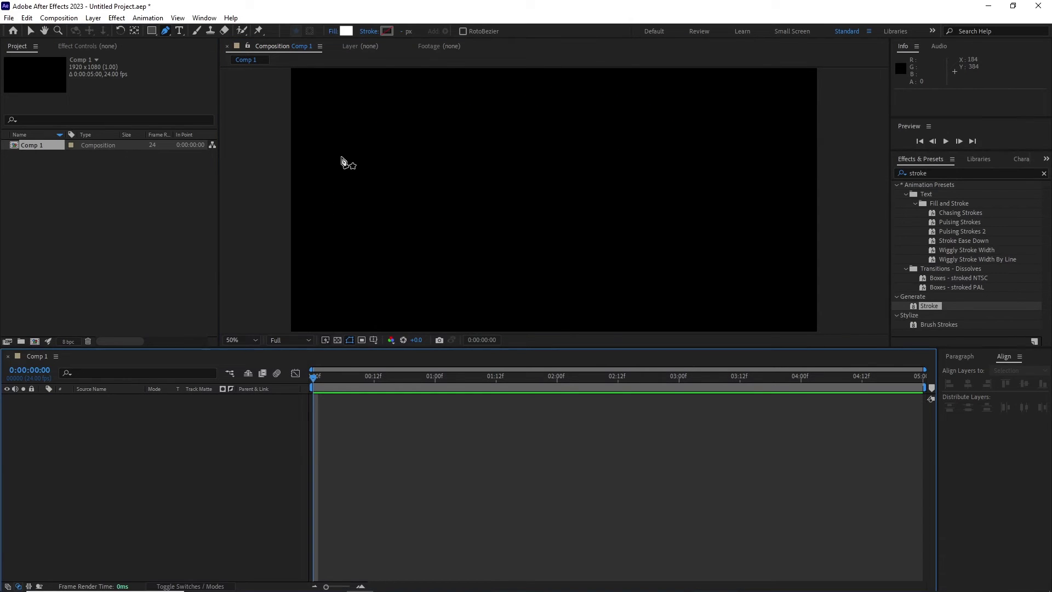
{"action": "left_click", "coordinate": [398, 161]}
{"action": "left_click", "coordinate": [543, 138]}
{"action": "left_click", "coordinate": [584, 180]}
{"action": "left_click", "coordinate": [561, 231]}
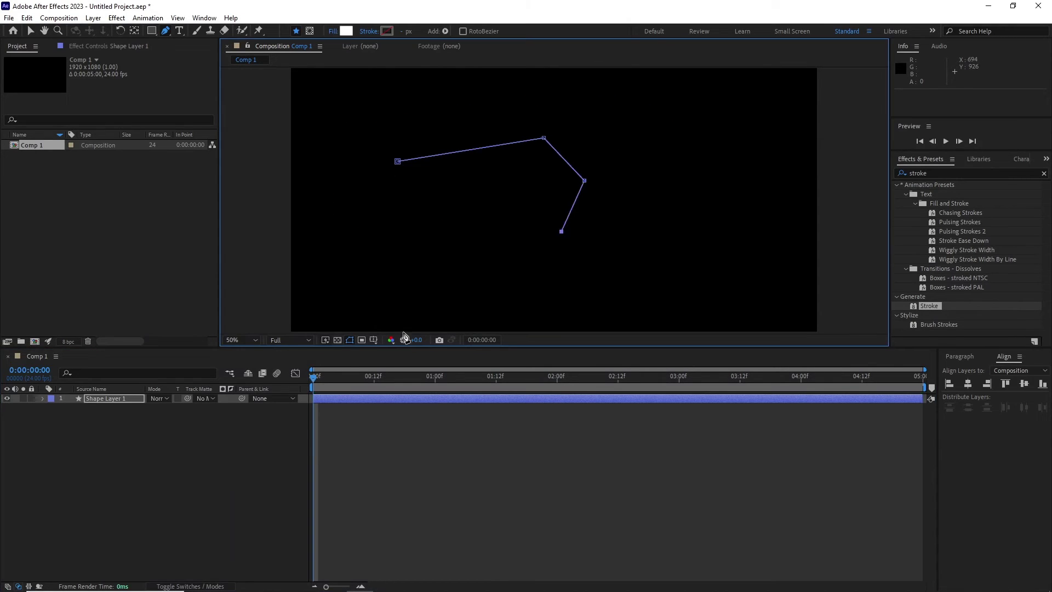
{"action": "left_click", "coordinate": [426, 282]}
{"action": "left_click", "coordinate": [378, 237]}
{"action": "left_click", "coordinate": [398, 162]}
Reveal Path 1, drag five polygon vertices outward, then delete the Shape 1 group
{"action": "left_click", "coordinate": [42, 398]}
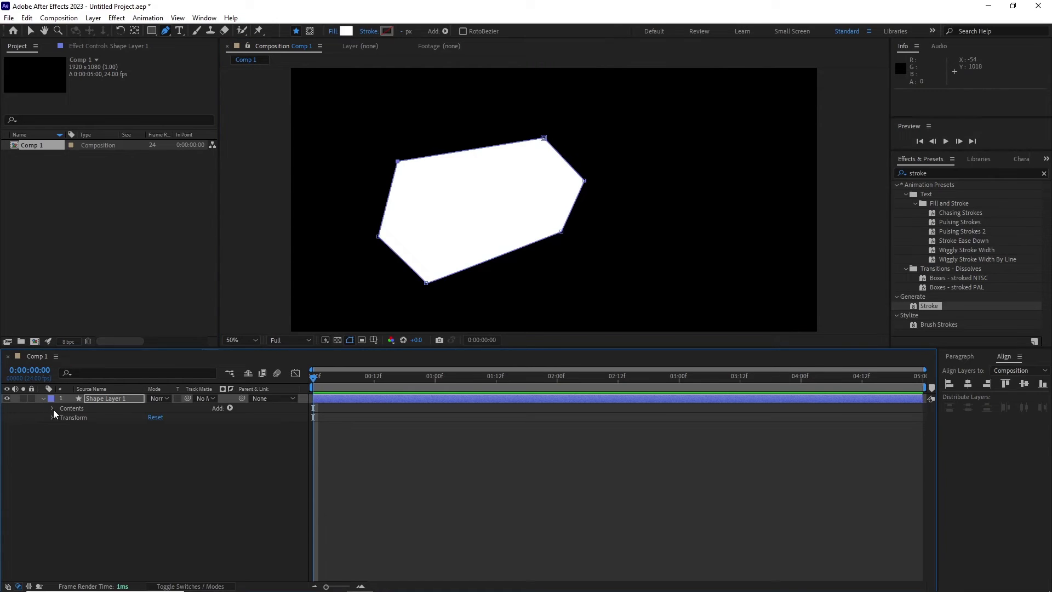
{"action": "left_click", "coordinate": [62, 417]}
{"action": "left_click", "coordinate": [70, 427]}
{"action": "key", "text": "v"}
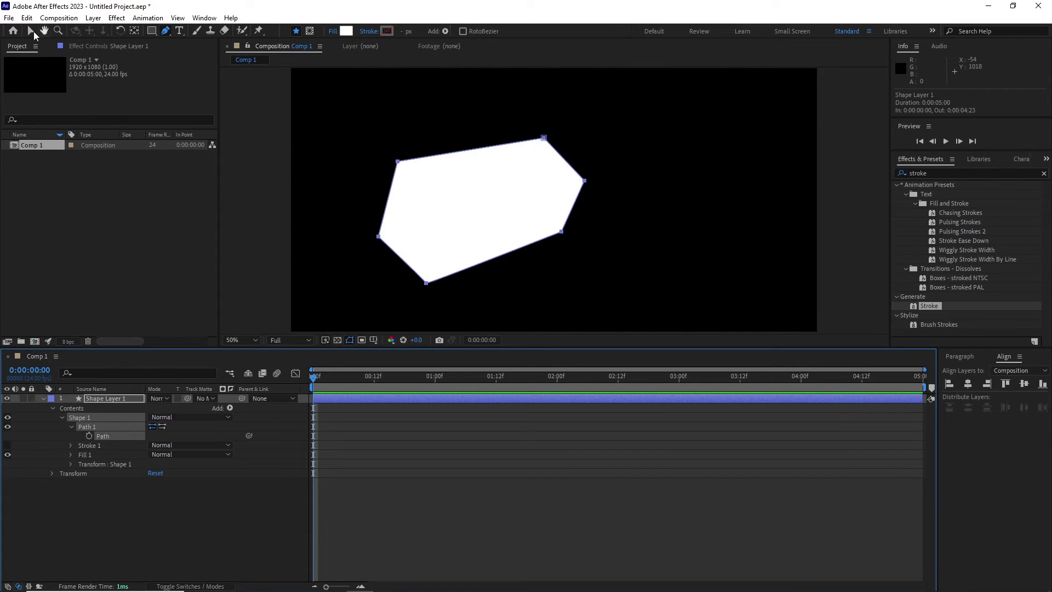
{"action": "left_click_drag", "start_coordinate": [379, 236], "coordinate": [342, 196]}
{"action": "left_click_drag", "start_coordinate": [398, 162], "coordinate": [405, 108]}
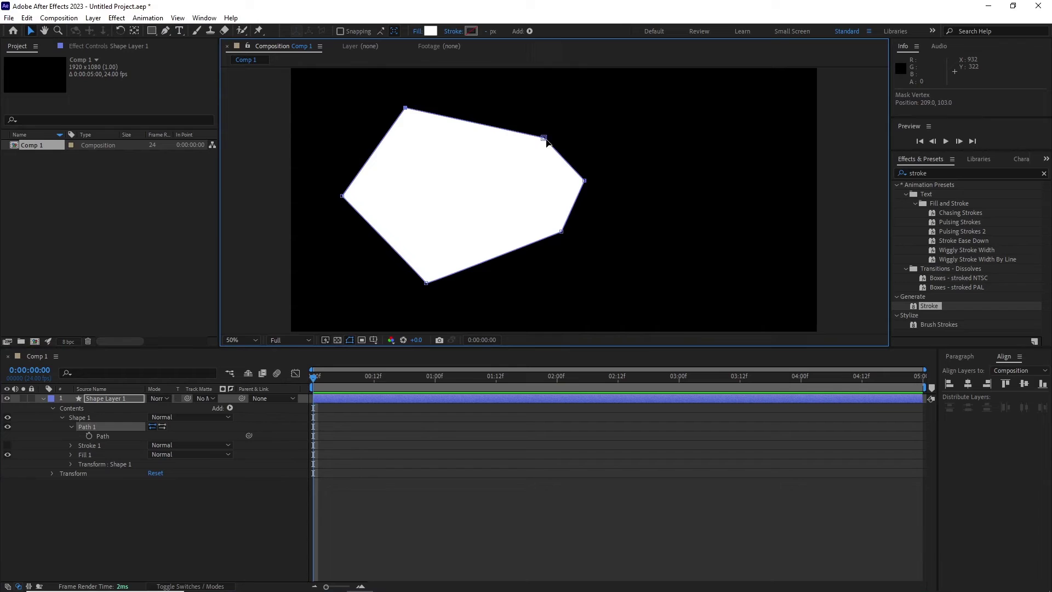
{"action": "left_click_drag", "start_coordinate": [544, 139], "coordinate": [567, 128]}
{"action": "left_click_drag", "start_coordinate": [585, 181], "coordinate": [697, 208]}
{"action": "left_click_drag", "start_coordinate": [561, 232], "coordinate": [587, 293]}
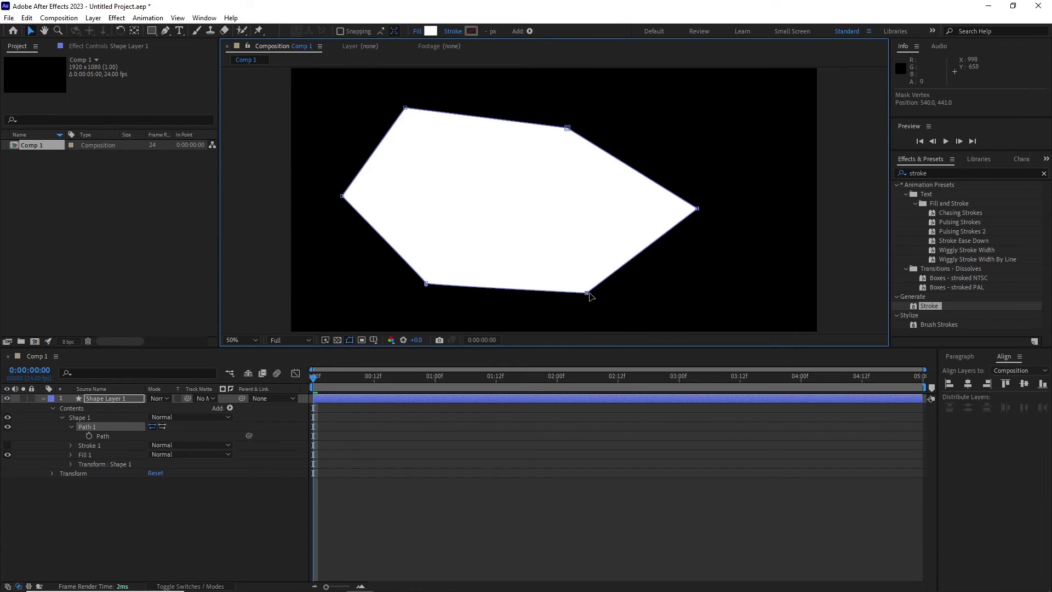
{"action": "left_click", "coordinate": [71, 409]}
{"action": "key", "text": "Delete"}
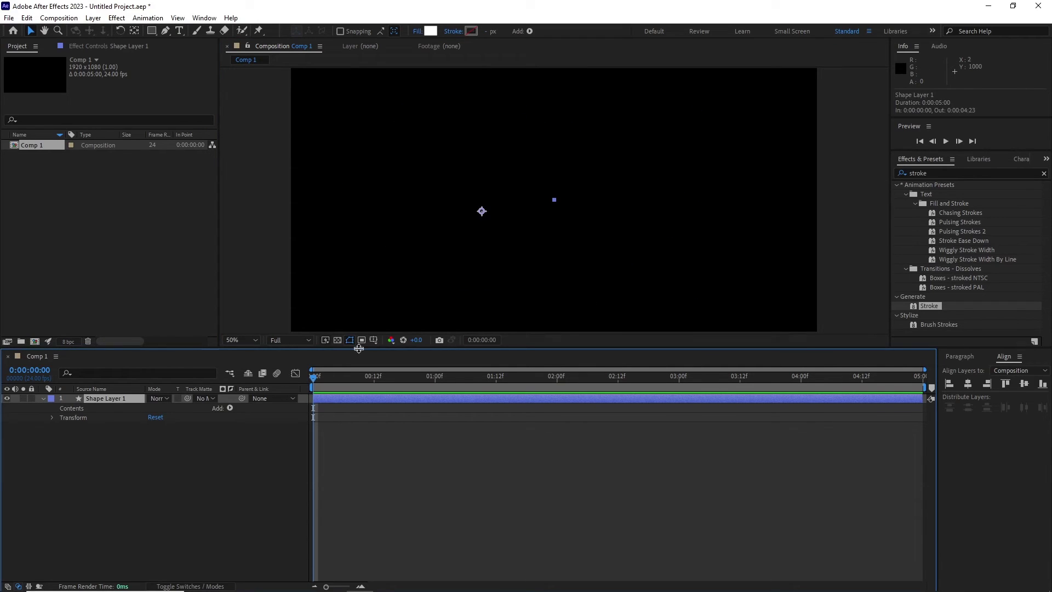
Draw a six-sided polystar hexagon, then rotate, resize and reposition it
{"action": "left_click", "coordinate": [151, 31]}
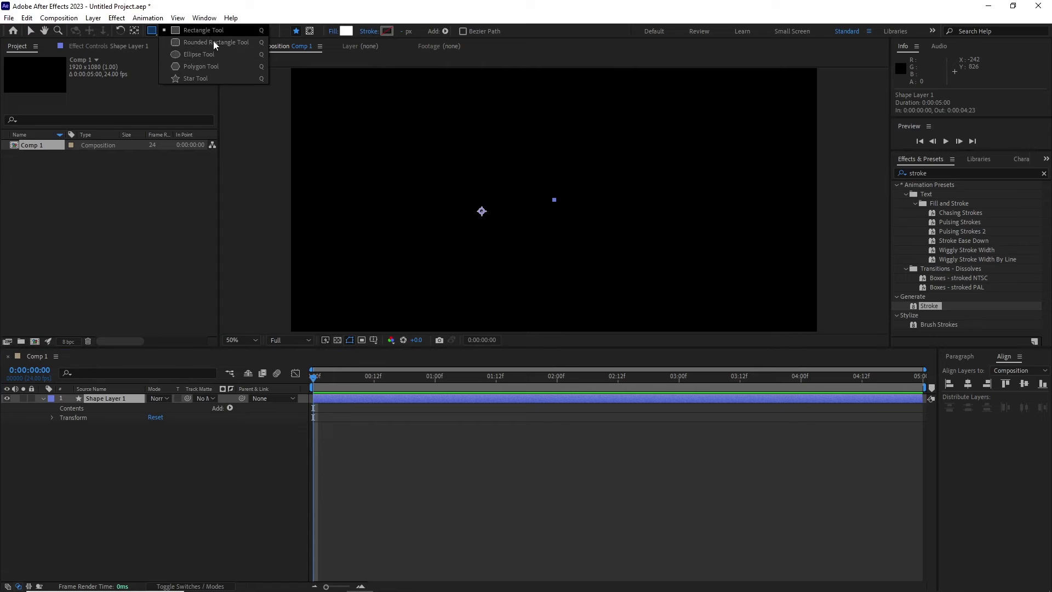
{"action": "left_click", "coordinate": [209, 66]}
{"action": "left_click_drag", "start_coordinate": [485, 162], "coordinate": [610, 128]}
{"action": "key", "text": "Up"}
{"action": "key", "text": "Up"}
{"action": "key", "text": "Up"}
{"action": "left_click", "coordinate": [31, 31]}
{"action": "double_click", "coordinate": [356, 181]}
{"action": "left_click_drag", "start_coordinate": [356, 181], "coordinate": [482, 233]}
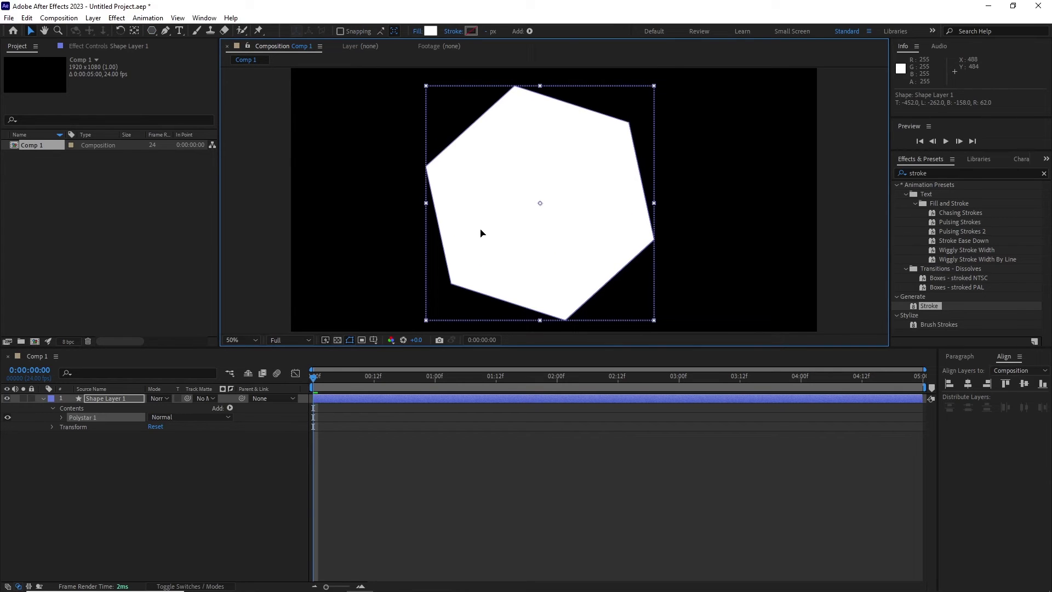
Convert Polystar Path 1 to a Bezier path and reveal its Path property
{"action": "left_click", "coordinate": [61, 417]}
{"action": "left_click", "coordinate": [71, 427]}
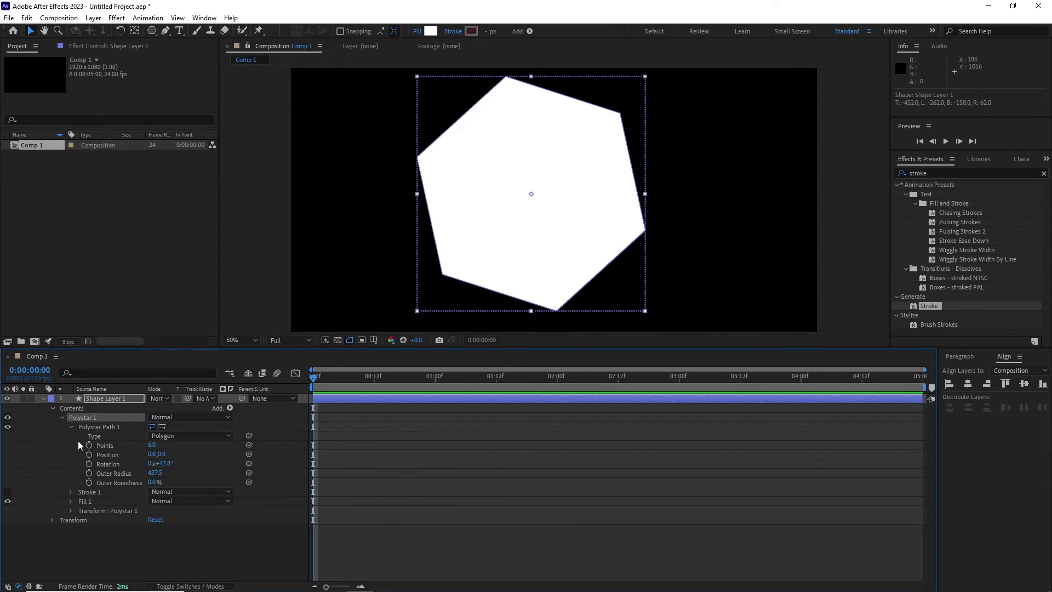
{"action": "left_click", "coordinate": [115, 448]}
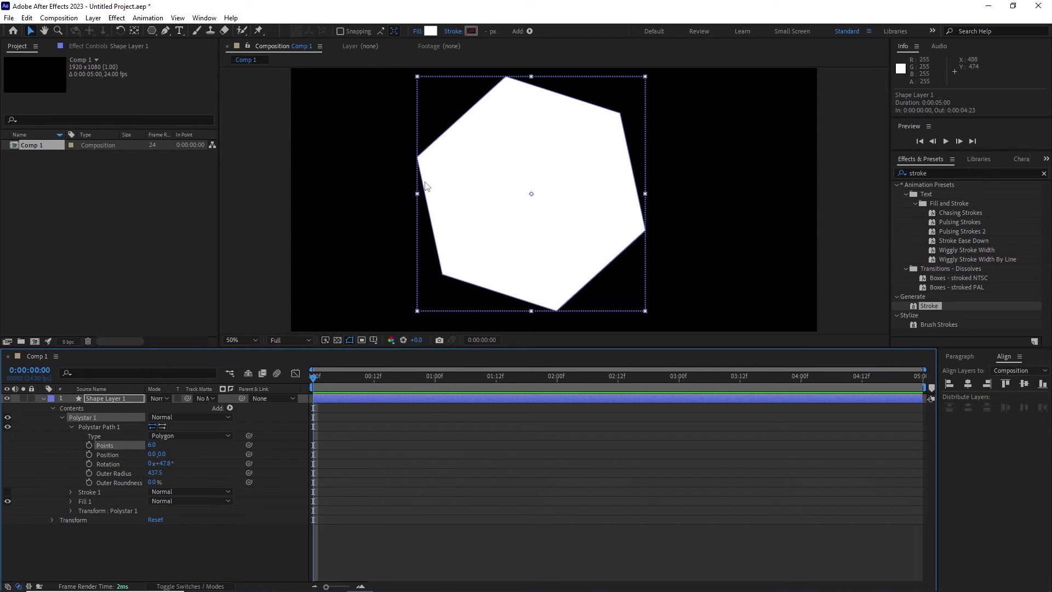
{"action": "left_click", "coordinate": [420, 161]}
{"action": "left_click", "coordinate": [112, 428]}
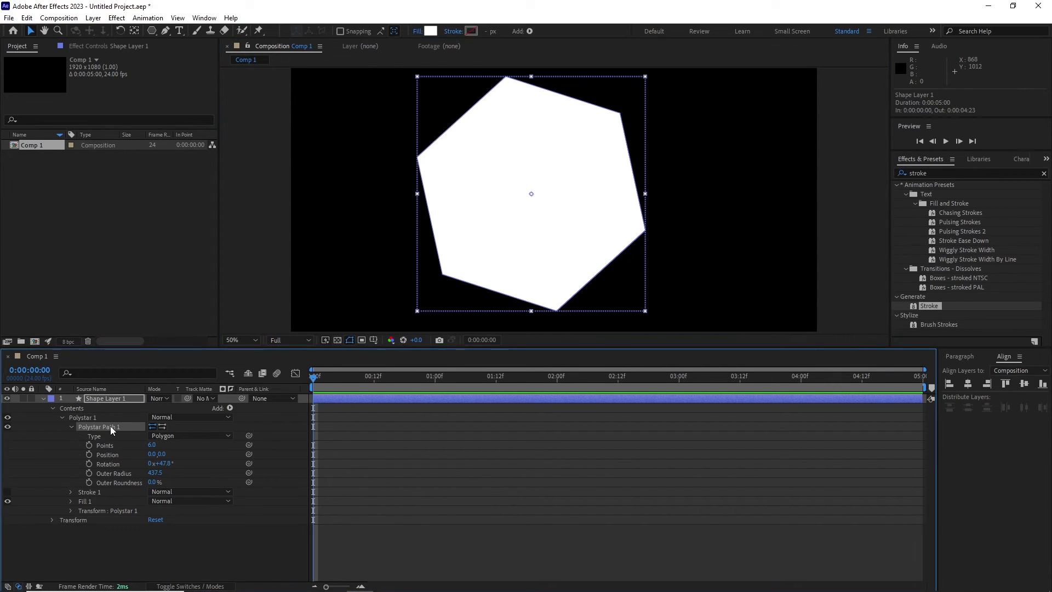
{"action": "right_click", "coordinate": [111, 428]}
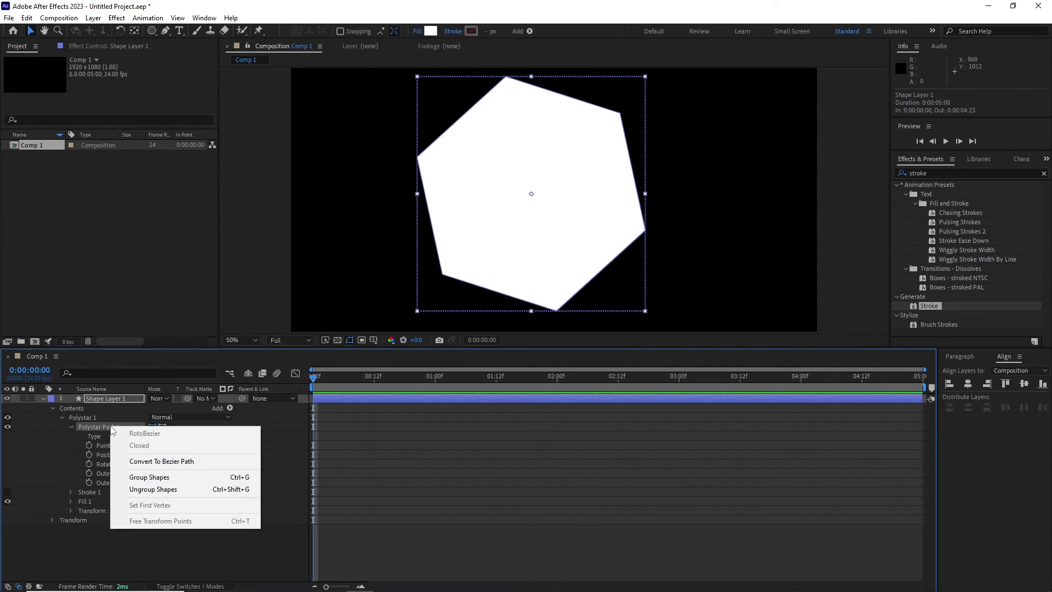
{"action": "left_click", "coordinate": [153, 462]}
{"action": "left_click", "coordinate": [71, 427]}
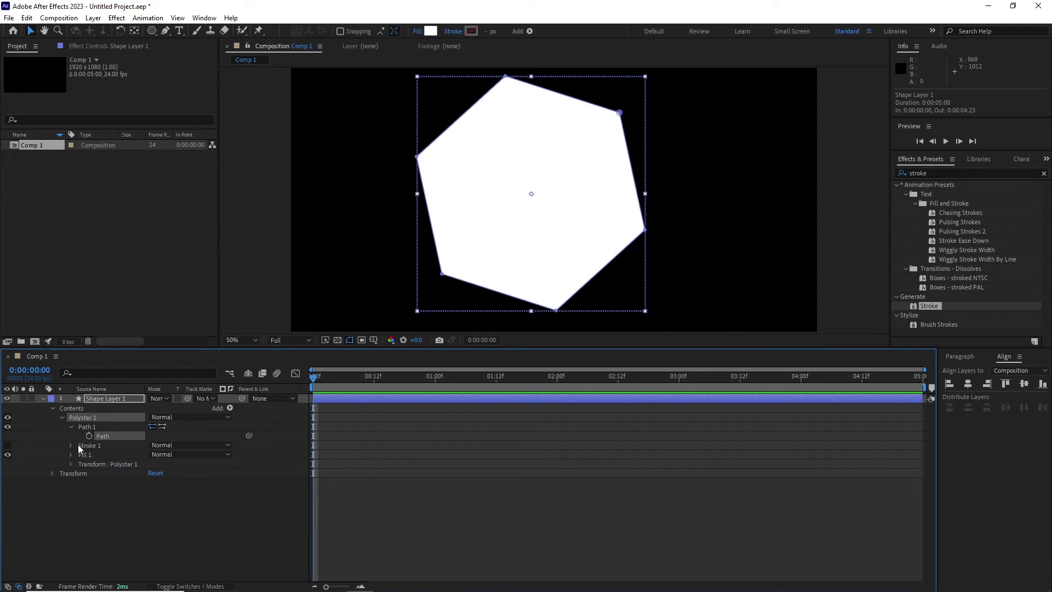
Drag the left, lower-left, bottom and right vertices into an irregular hexagon
{"action": "left_click_drag", "start_coordinate": [415, 160], "coordinate": [378, 169]}
{"action": "mouse_move", "coordinate": [403, 298]}
{"action": "left_mouse_down"}
{"action": "mouse_move", "coordinate": [476, 245]}
{"action": "mouse_move", "coordinate": [393, 289]}
{"action": "left_mouse_up"}
{"action": "left_click_drag", "start_coordinate": [557, 307], "coordinate": [616, 321]}
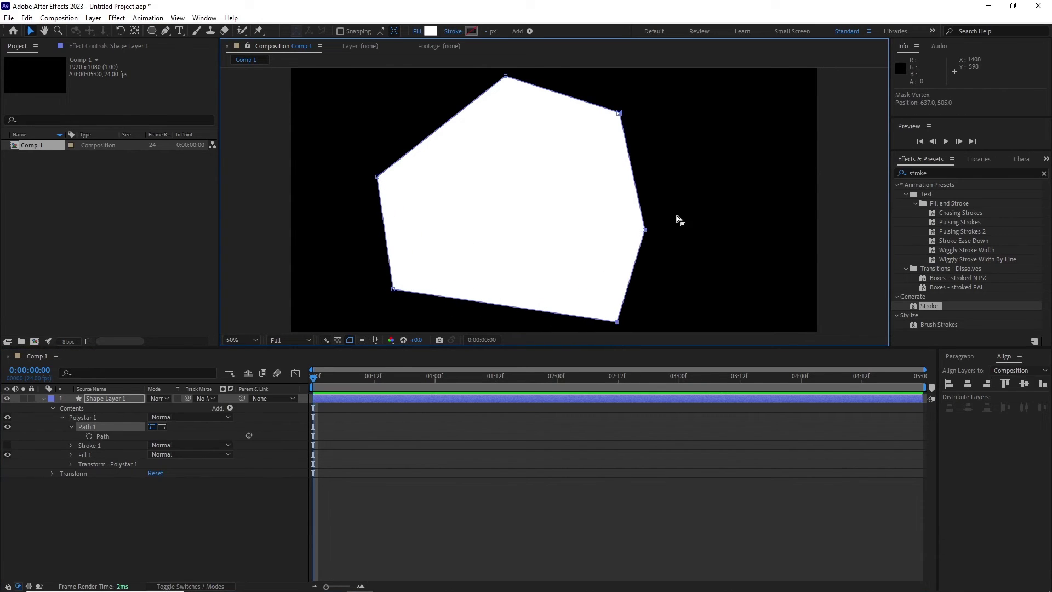
{"action": "left_click_drag", "start_coordinate": [645, 230], "coordinate": [674, 224]}
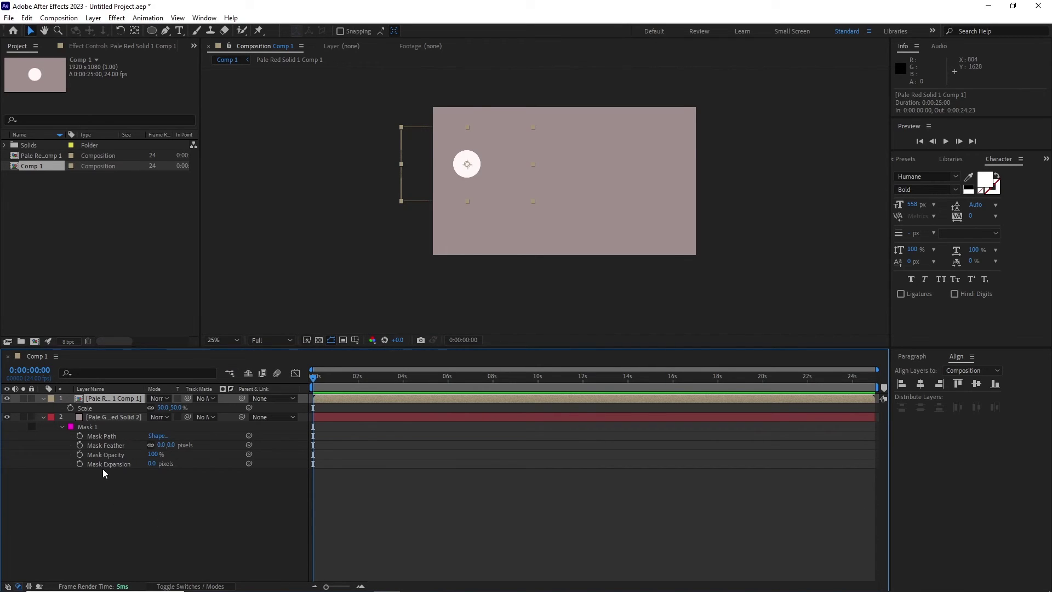
Paste the solid's S-shaped mask path into the circle's Position and preview the motion
{"action": "left_click", "coordinate": [103, 417]}
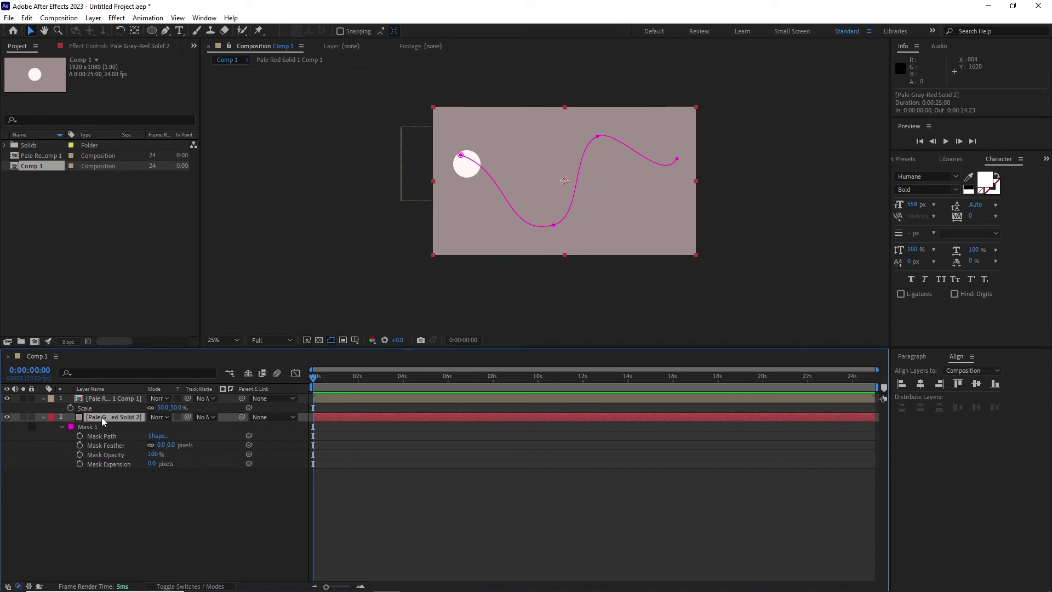
{"action": "left_click", "coordinate": [104, 438]}
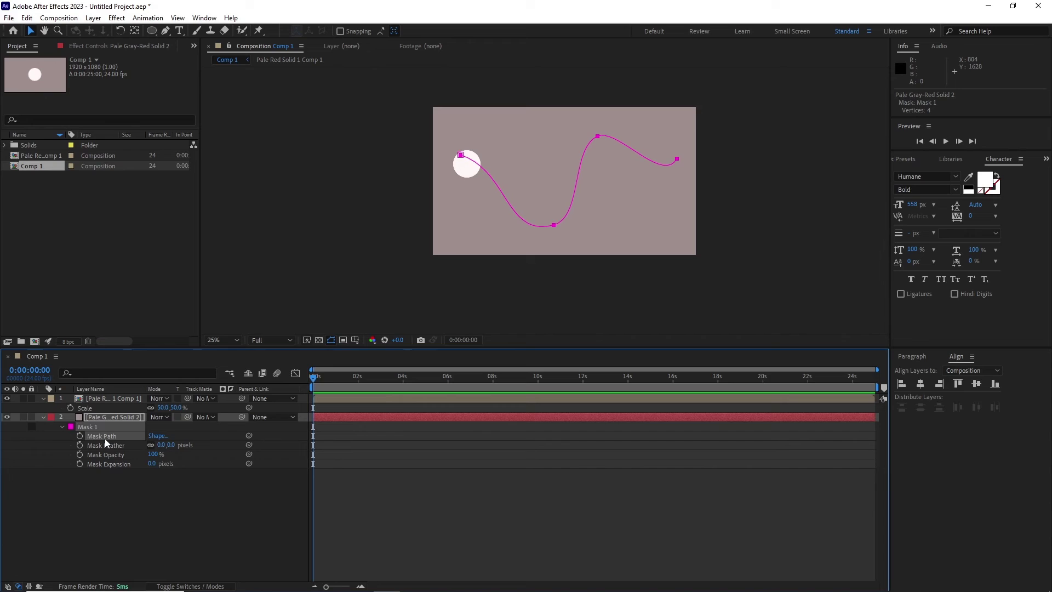
{"action": "left_click", "coordinate": [102, 398]}
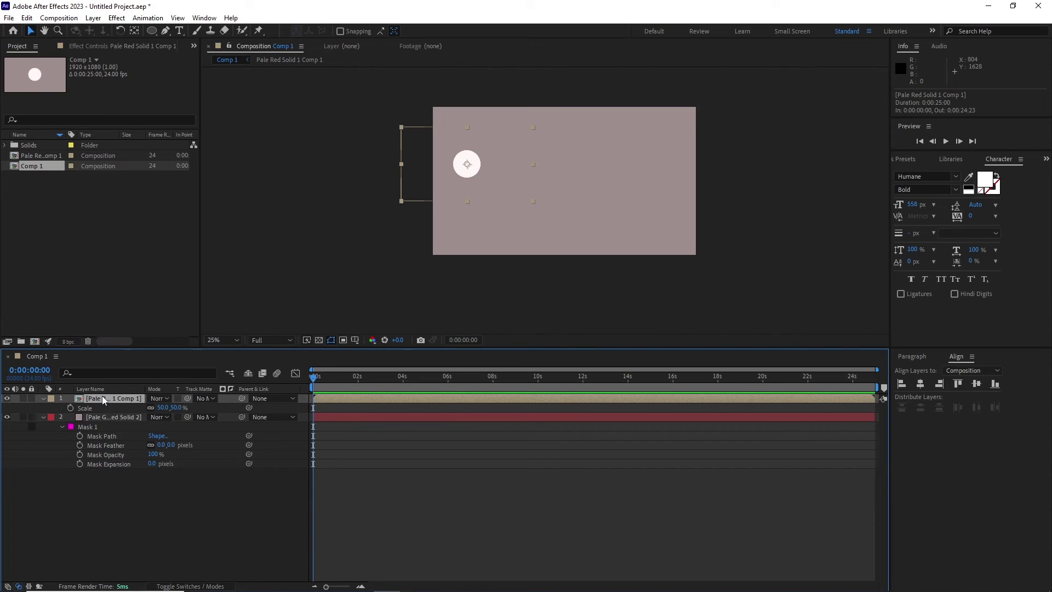
{"action": "key", "text": "p"}
{"action": "left_click", "coordinate": [95, 409]}
{"action": "key", "text": "ctrl+v"}
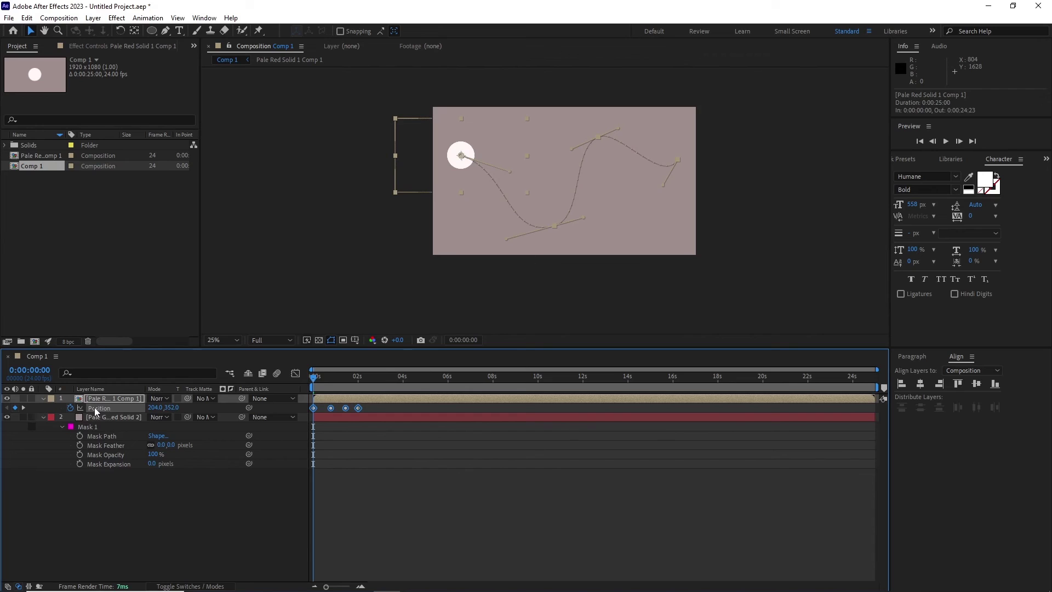
{"action": "key", "text": "space"}
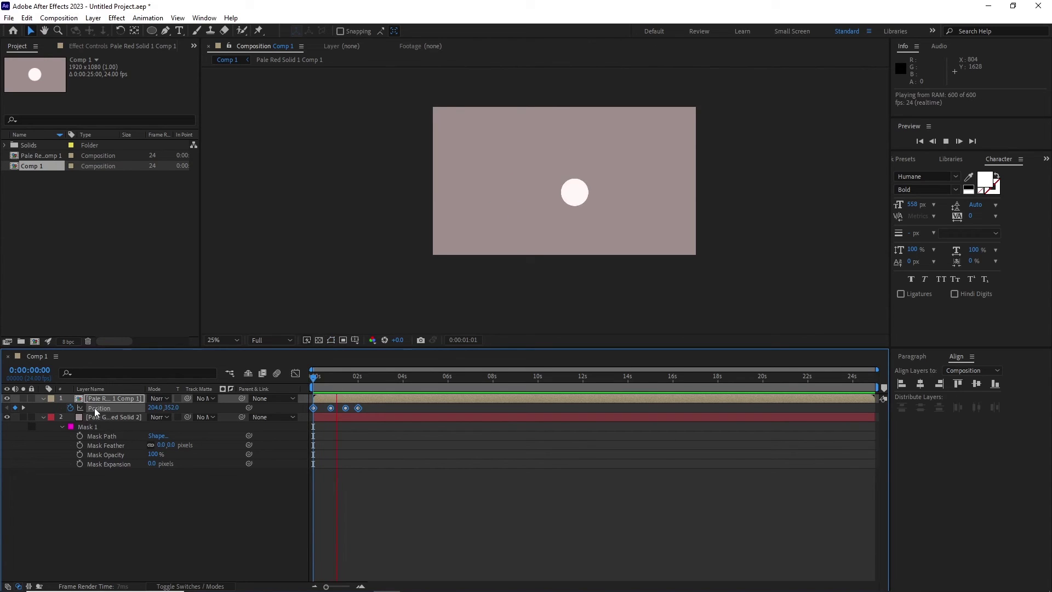
{"action": "key", "text": "space"}
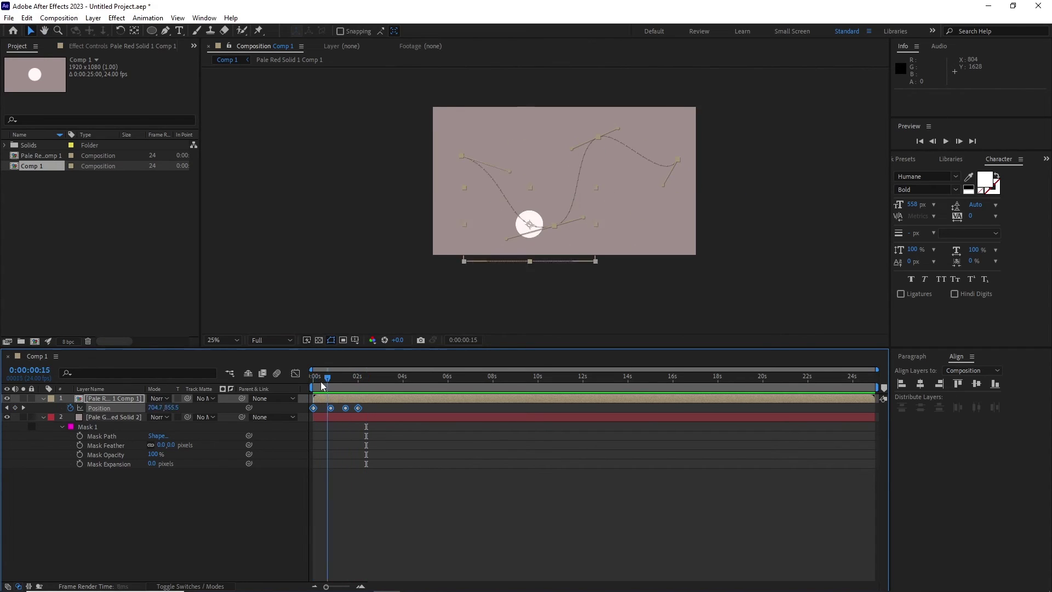
Set the middle Position keyframes to continuous Bezier, then linear, and preview
{"action": "key", "text": "F2"}
{"action": "key", "text": "equal"}
{"action": "right_click", "coordinate": [428, 408]}
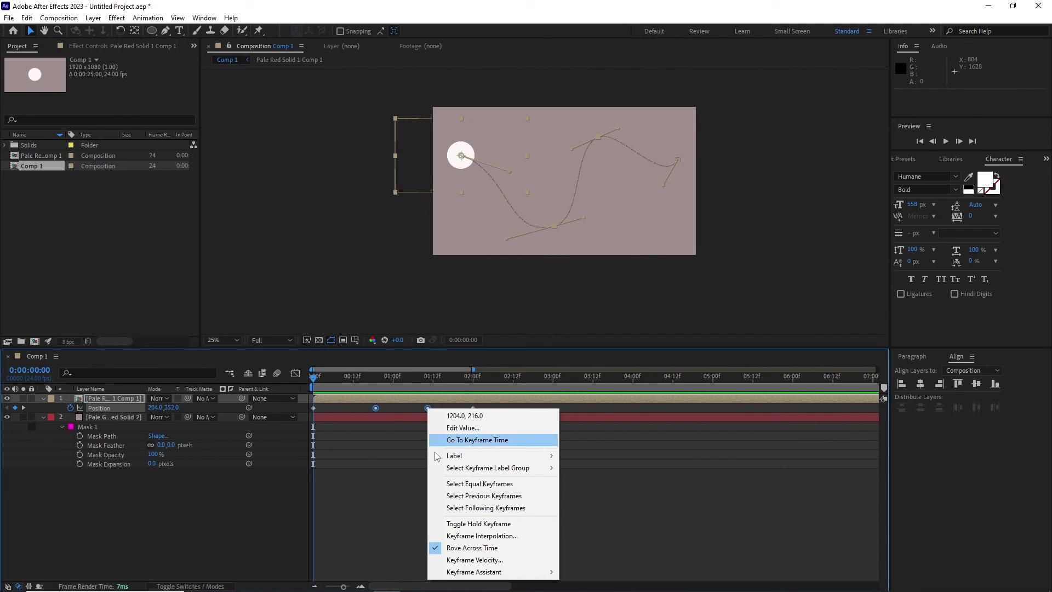
{"action": "left_click", "coordinate": [495, 548]}
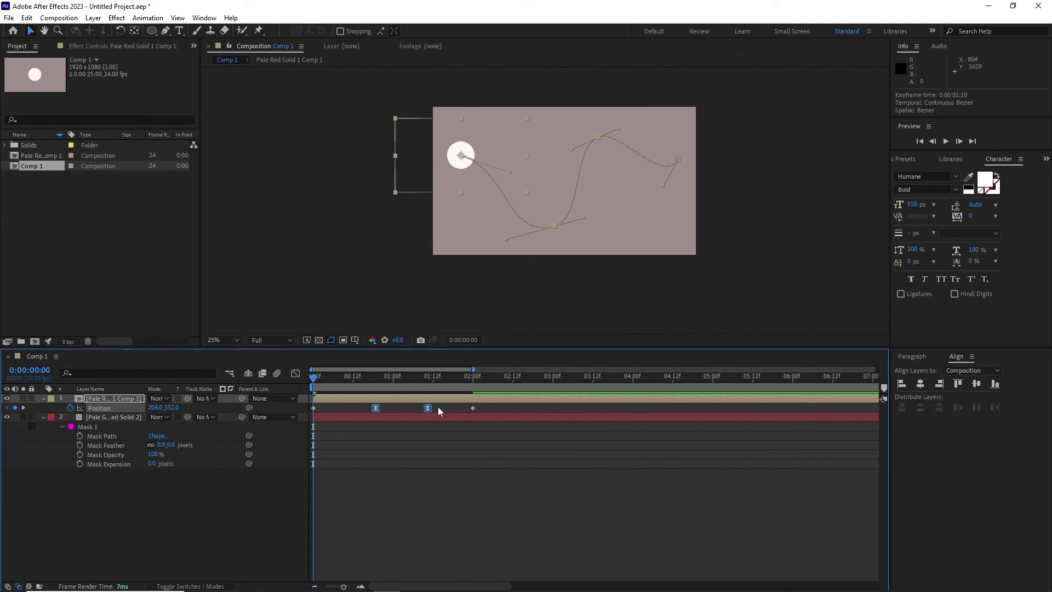
{"action": "left_click_drag", "start_coordinate": [438, 406], "coordinate": [359, 419]}
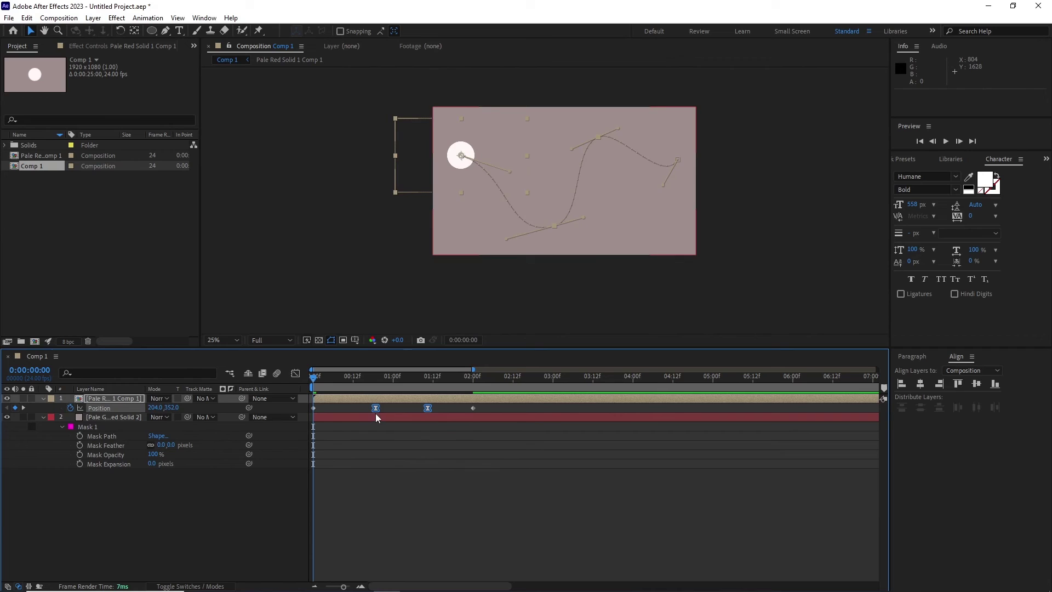
{"action": "left_click", "coordinate": [376, 413], "text": "ctrl"}
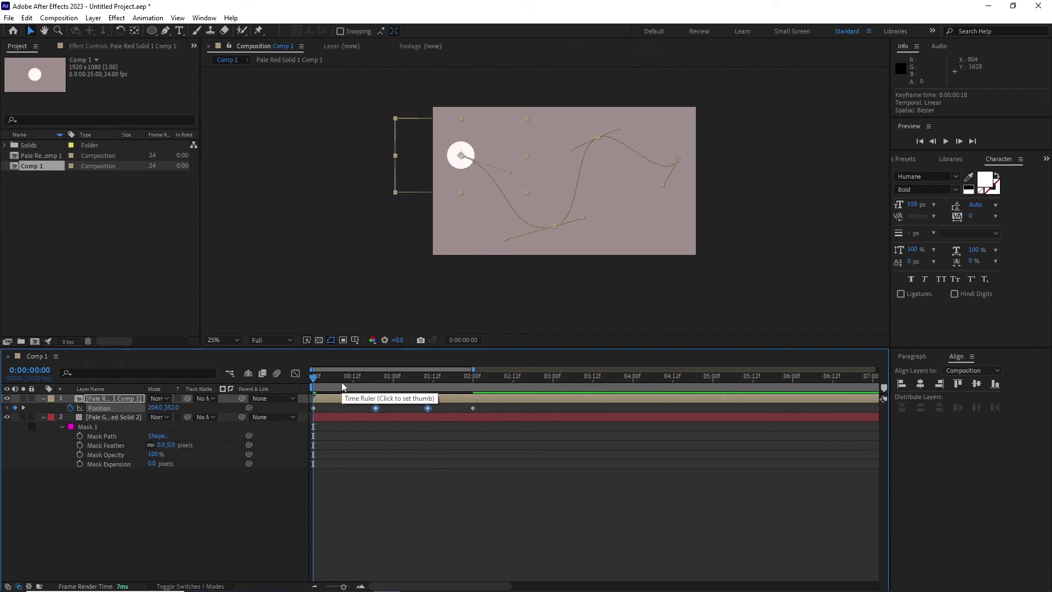
{"action": "key", "text": "space"}
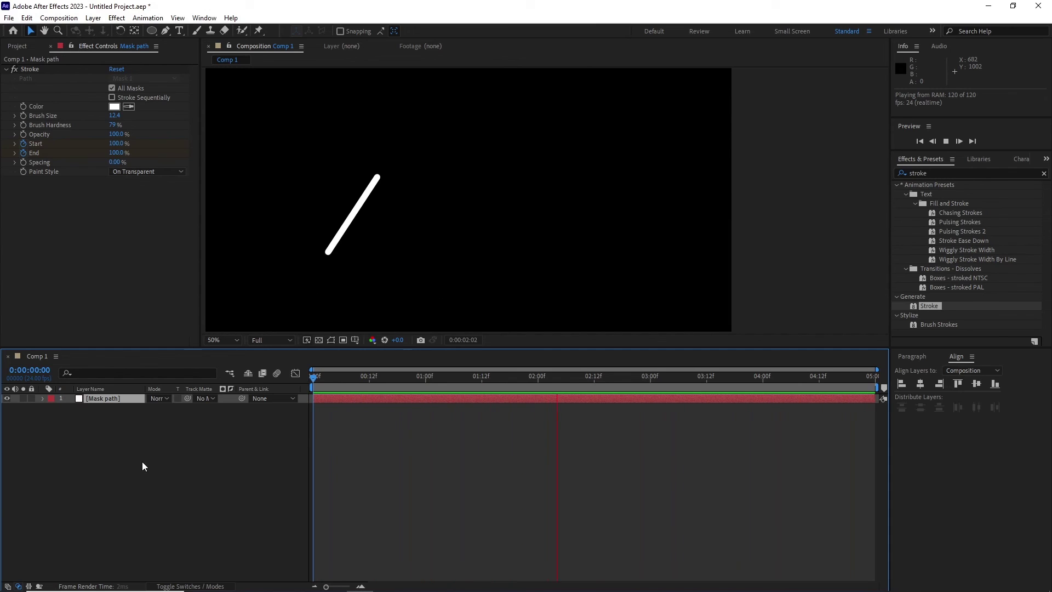
Set the triangle mask's bottom-left corner as First Vertex, then replay from frame 0
{"action": "key", "text": "space"}
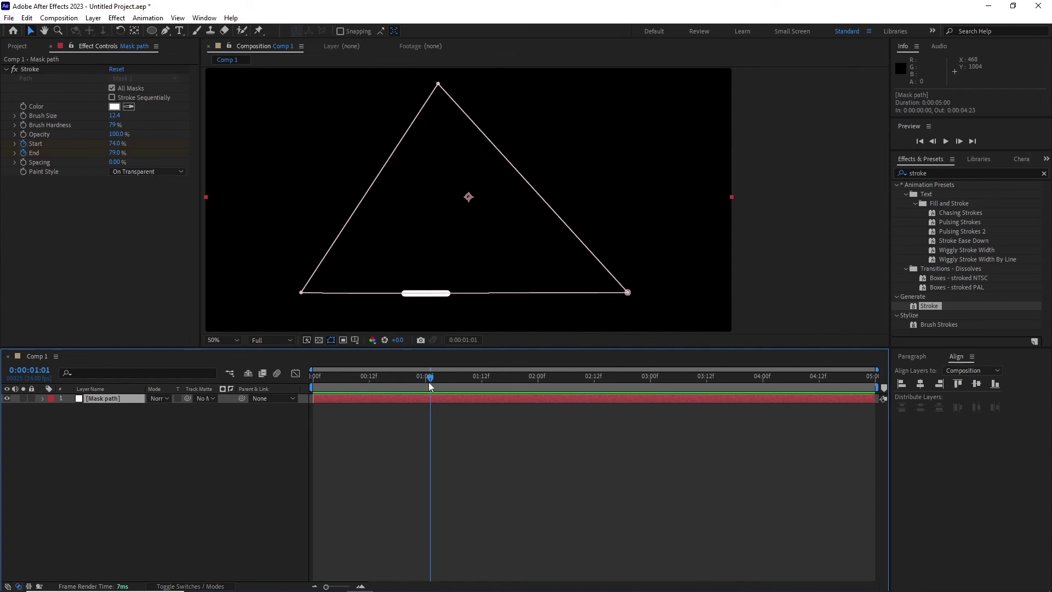
{"action": "mouse_move", "coordinate": [429, 387]}
{"action": "left_mouse_down"}
{"action": "mouse_move", "coordinate": [398, 386]}
{"action": "mouse_move", "coordinate": [416, 386]}
{"action": "left_mouse_up"}
{"action": "left_click", "coordinate": [301, 294]}
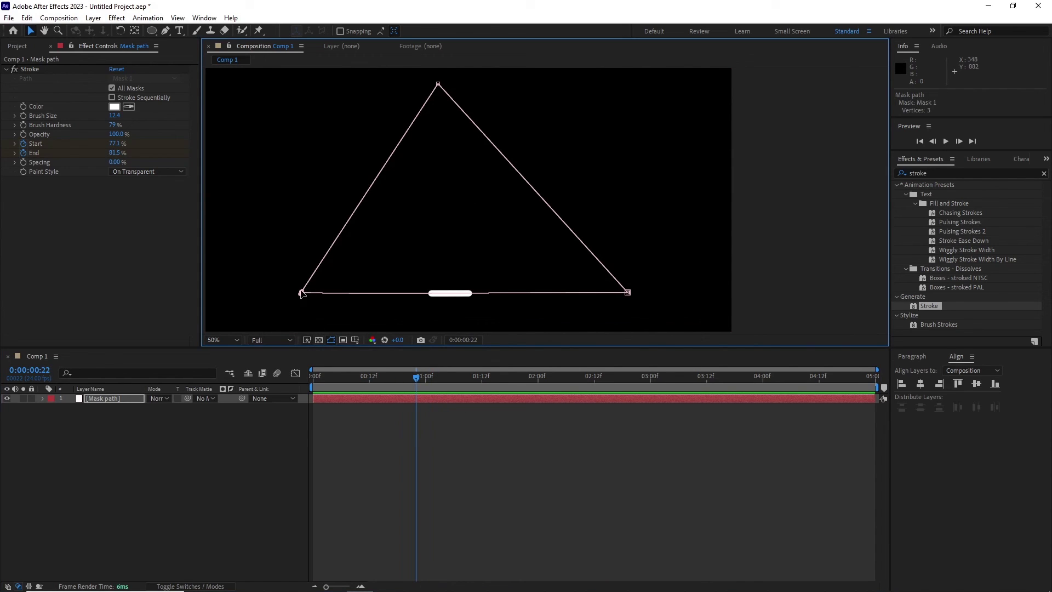
{"action": "right_click", "coordinate": [301, 294]}
{"action": "mouse_move", "coordinate": [382, 280]}
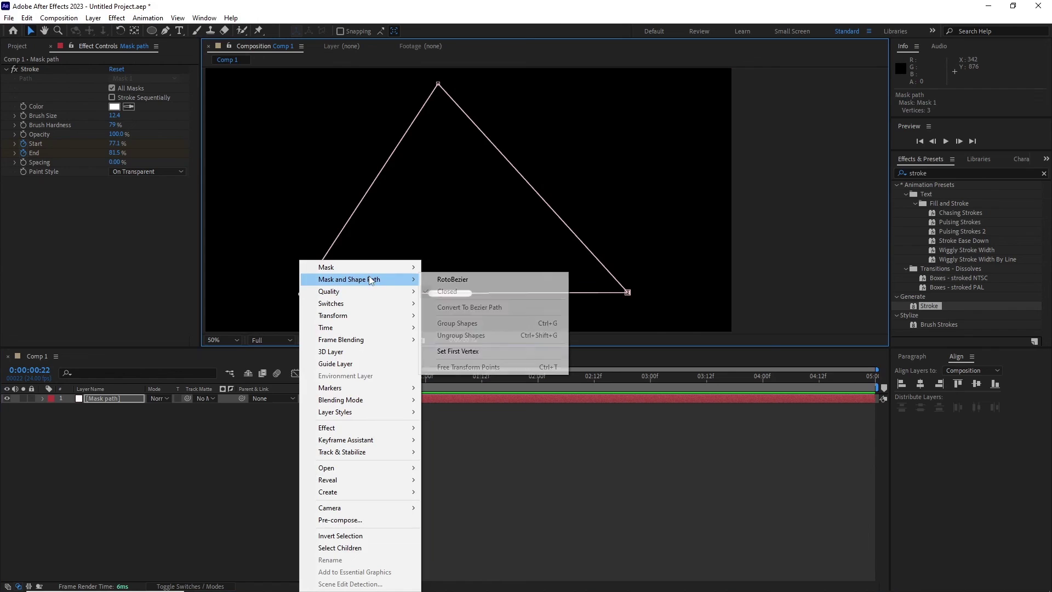
{"action": "left_click", "coordinate": [465, 352]}
{"action": "left_click_drag", "start_coordinate": [416, 374], "coordinate": [301, 387]}
{"action": "key", "text": "space"}
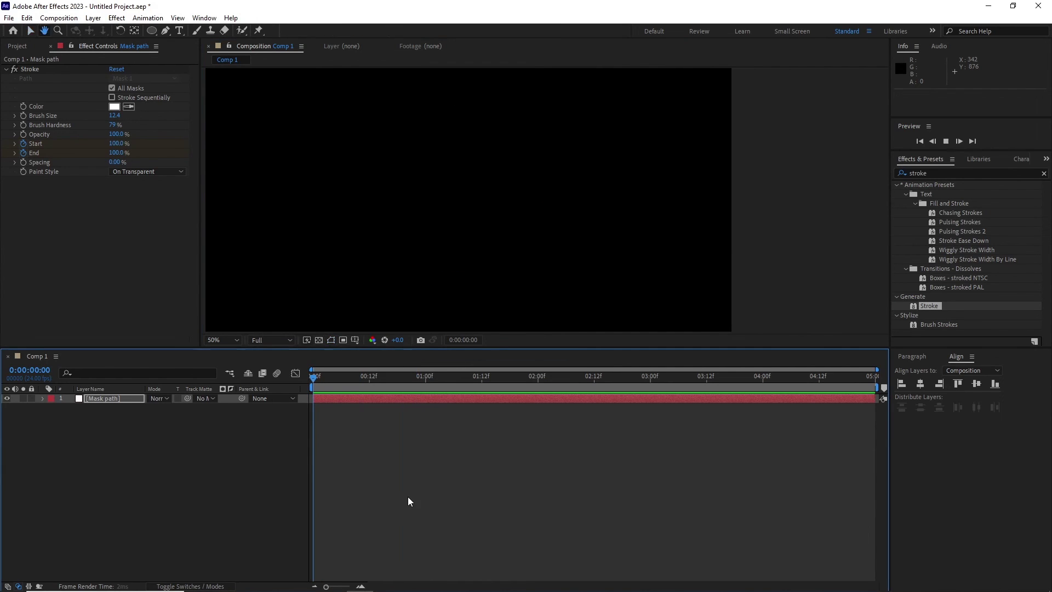